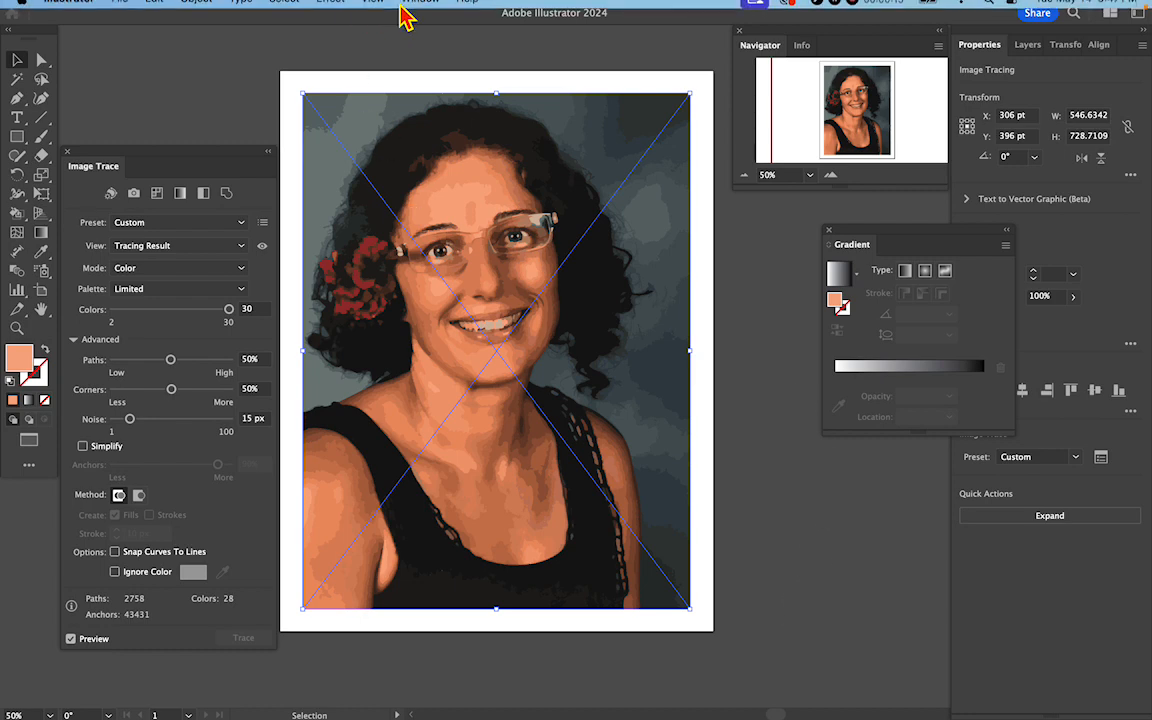
left_click(436, 14)
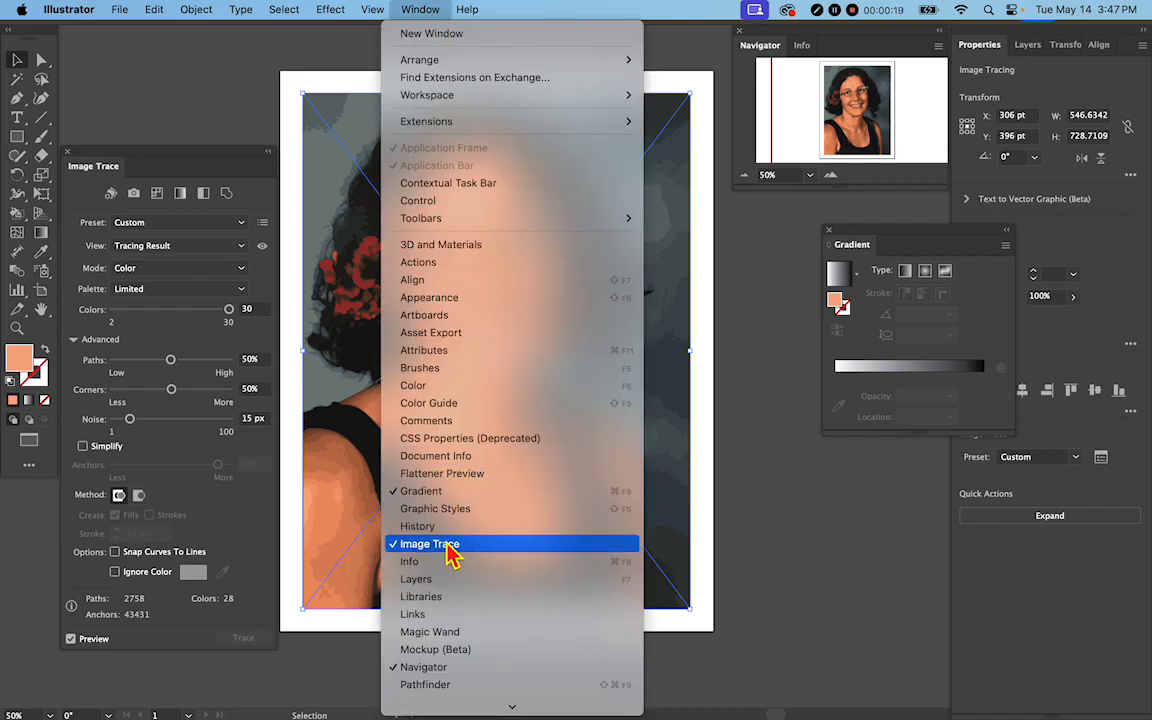
left_click(140, 85)
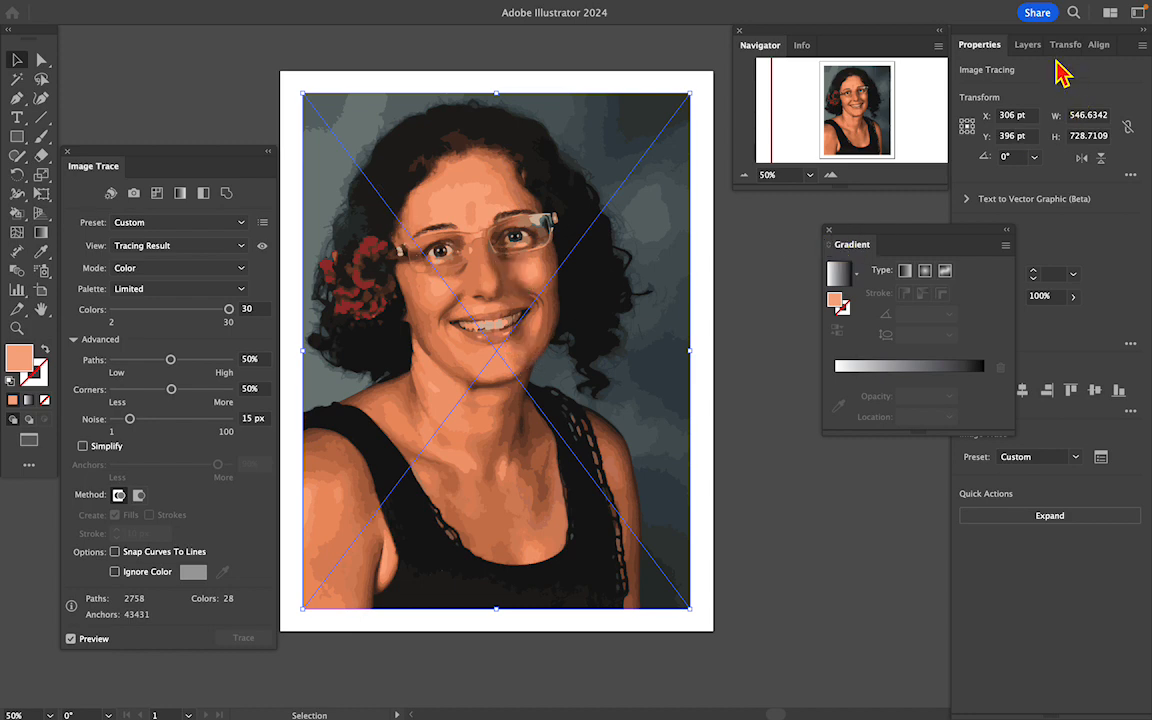
left_click(1029, 45)
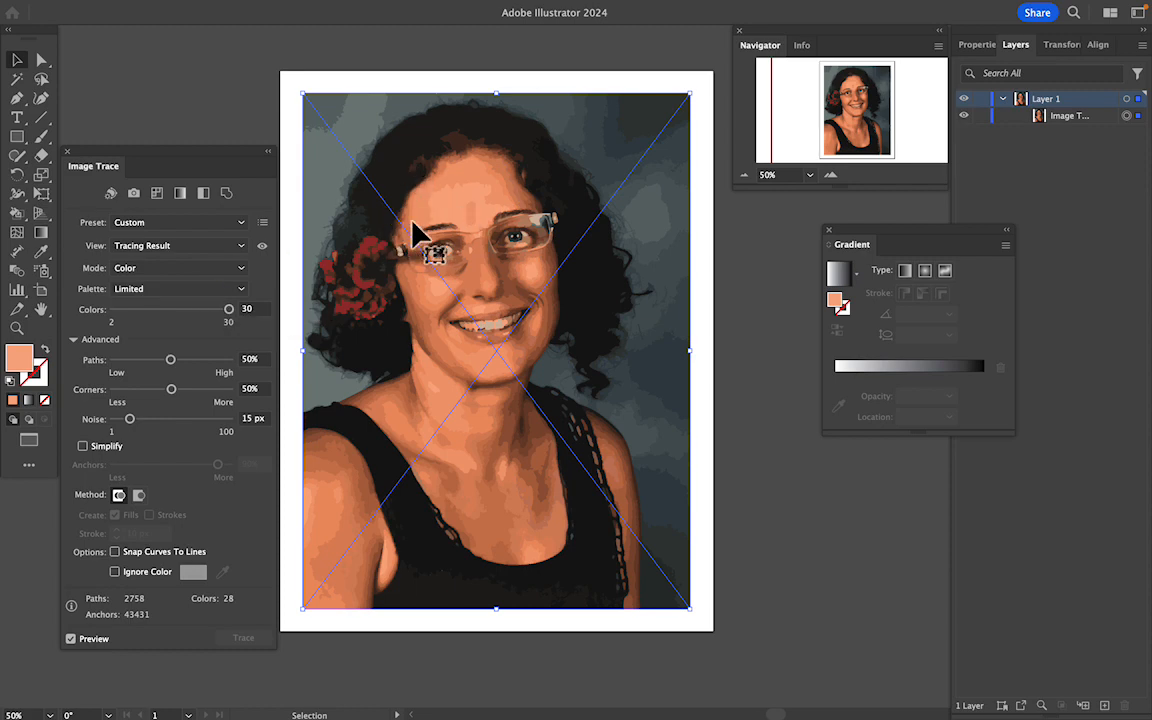
left_click(73, 340)
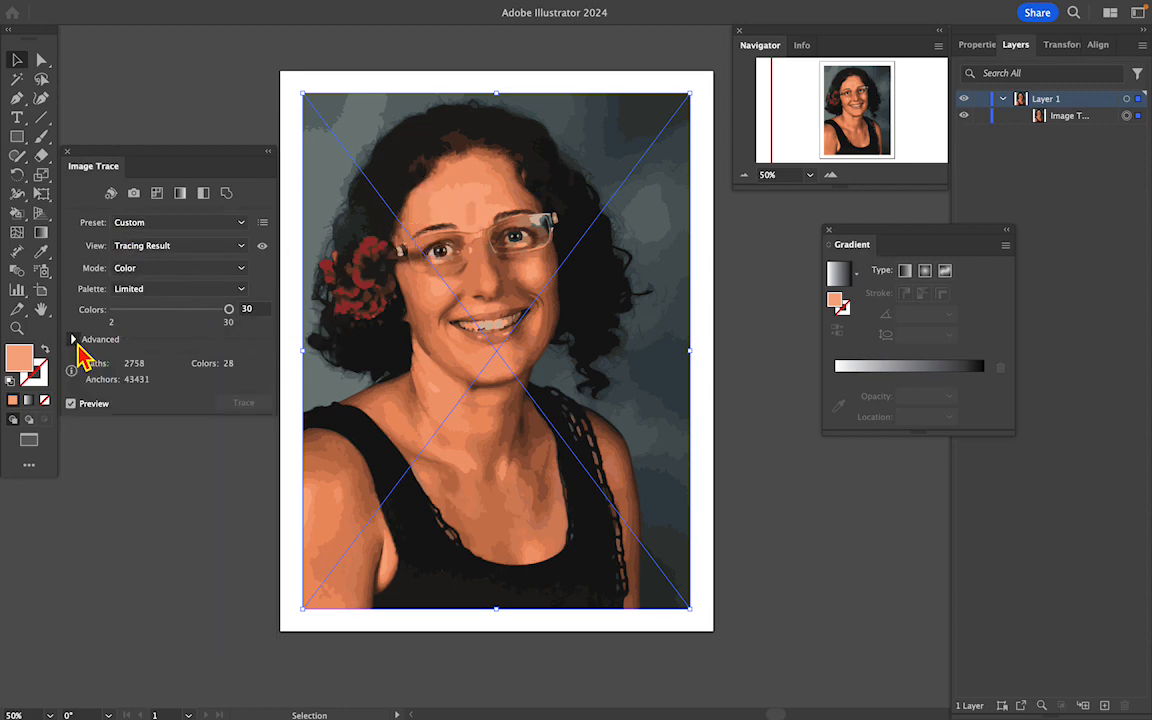
left_click(130, 225)
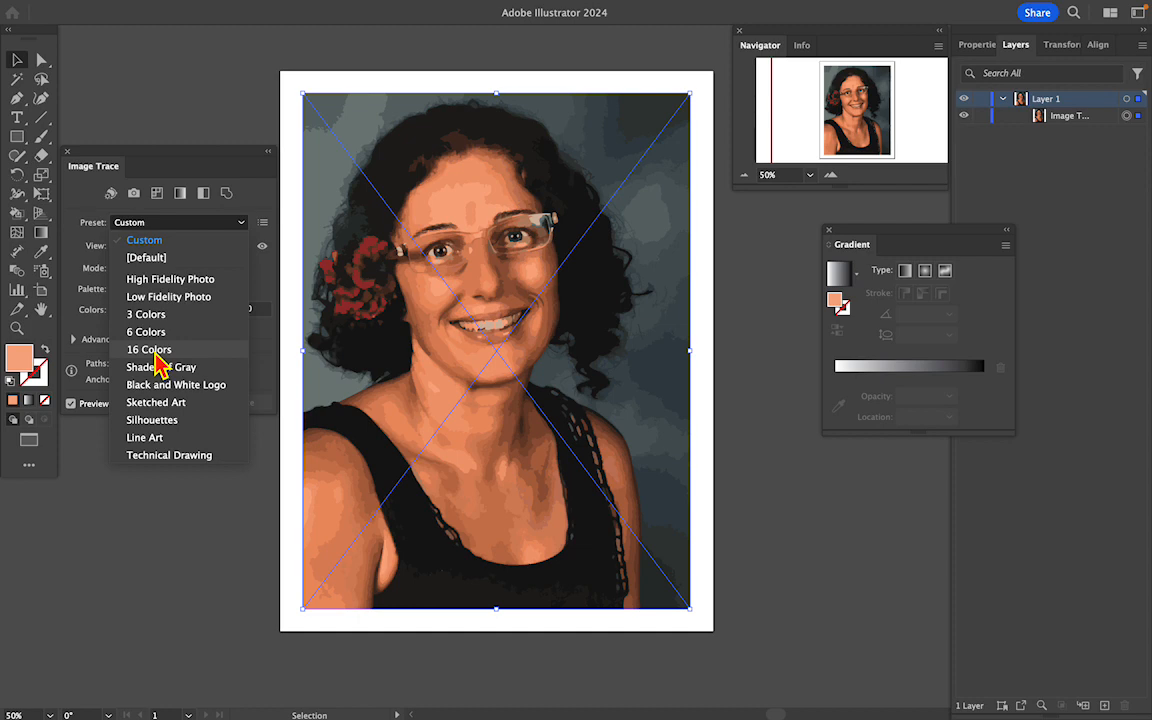
left_click(84, 204)
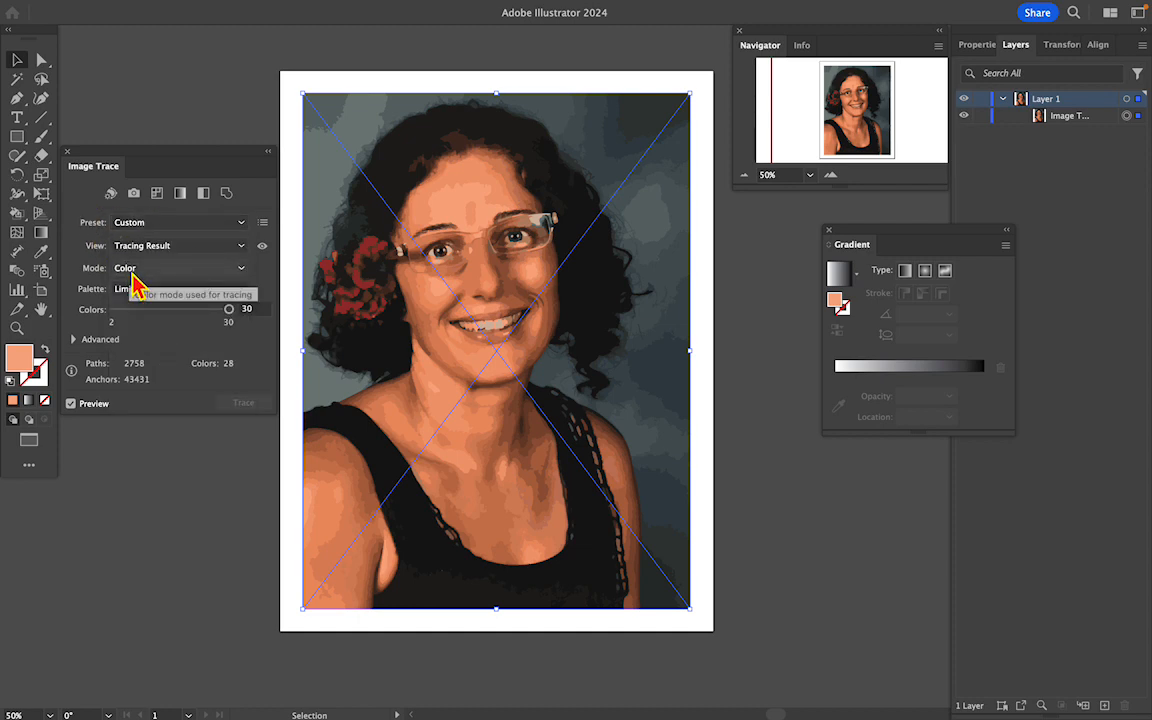
Try retracing the portrait with Paths at 12%, Corners at 13% and Noise at 77 px, and undo the change
left_click(74, 339)
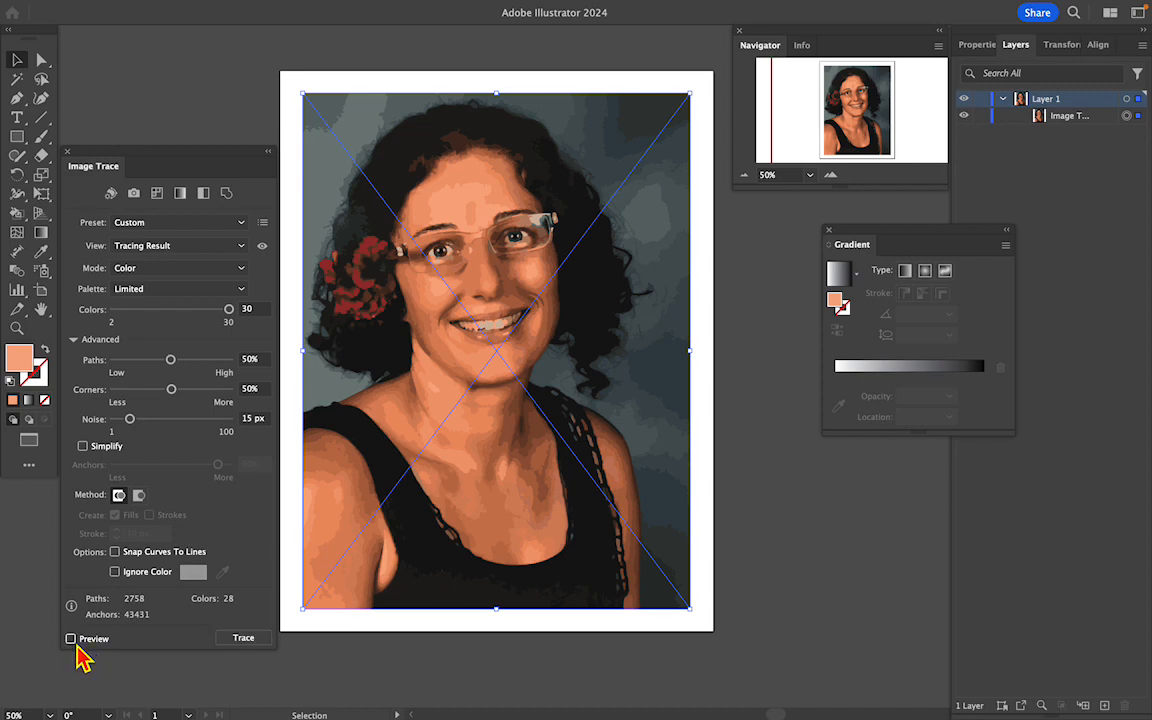
left_click(127, 361)
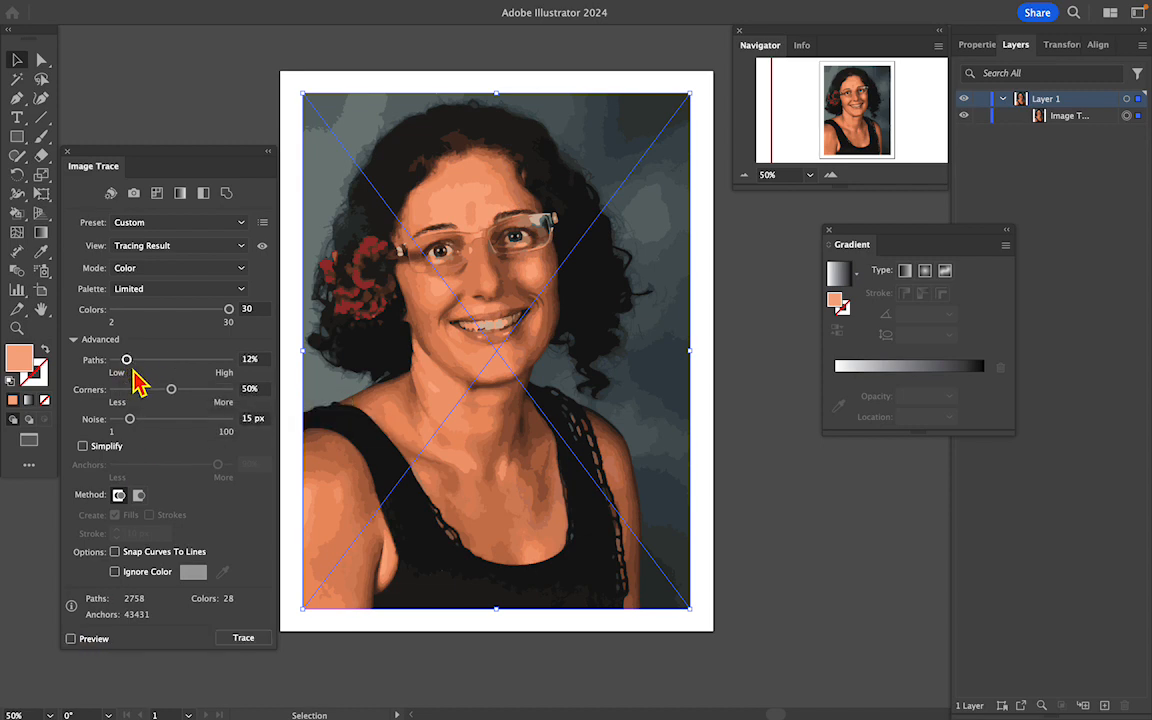
left_click(132, 390)
left_click_drag(132, 420, 207, 424)
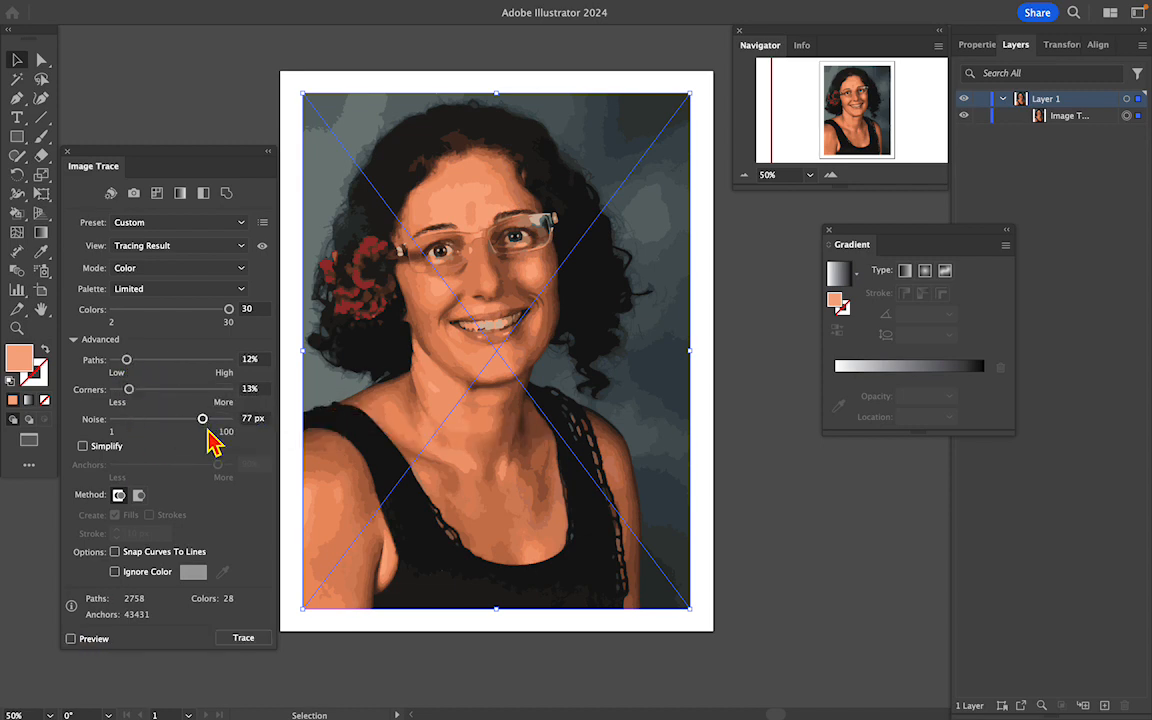
left_click(71, 638)
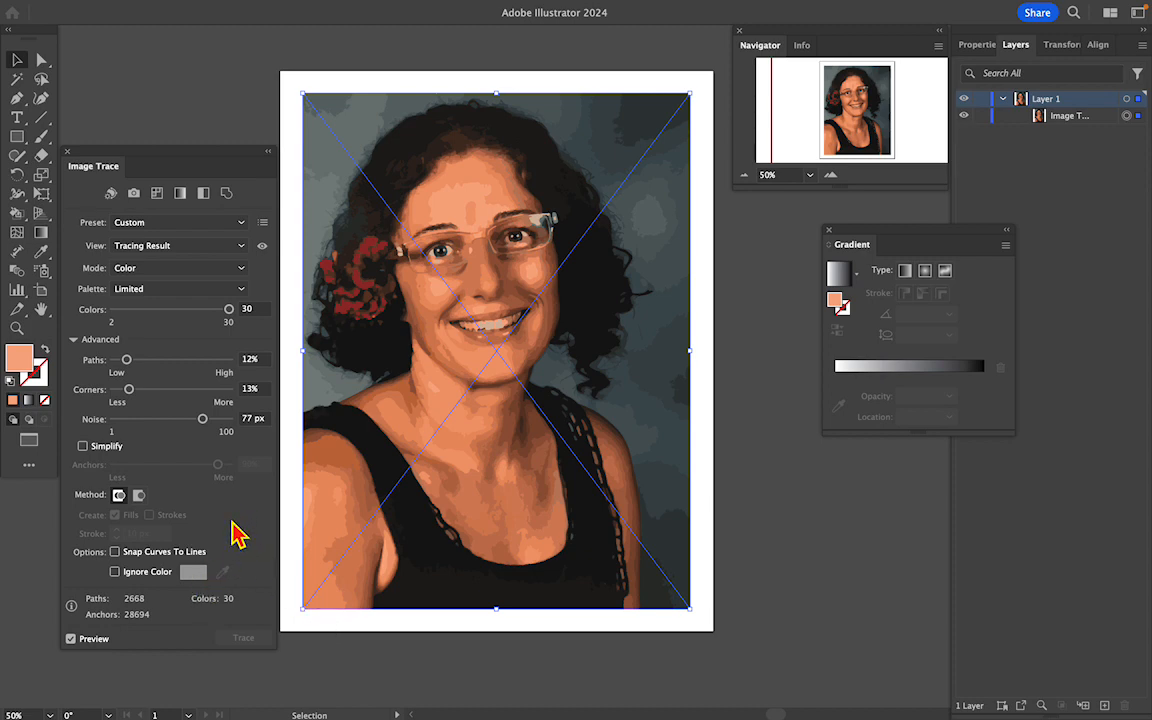
key("super+z")
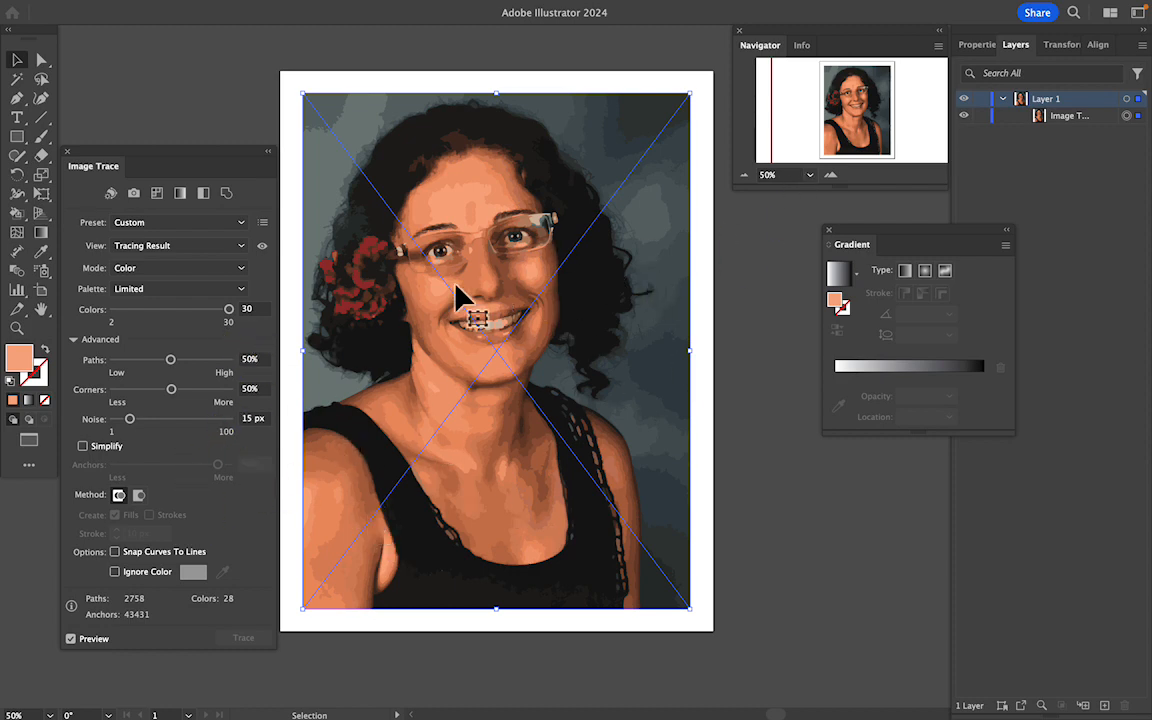
Expand the traced portrait into editable vector paths and deselect it, moving the Gradient panel clear of the Appearance settings
left_click(975, 48)
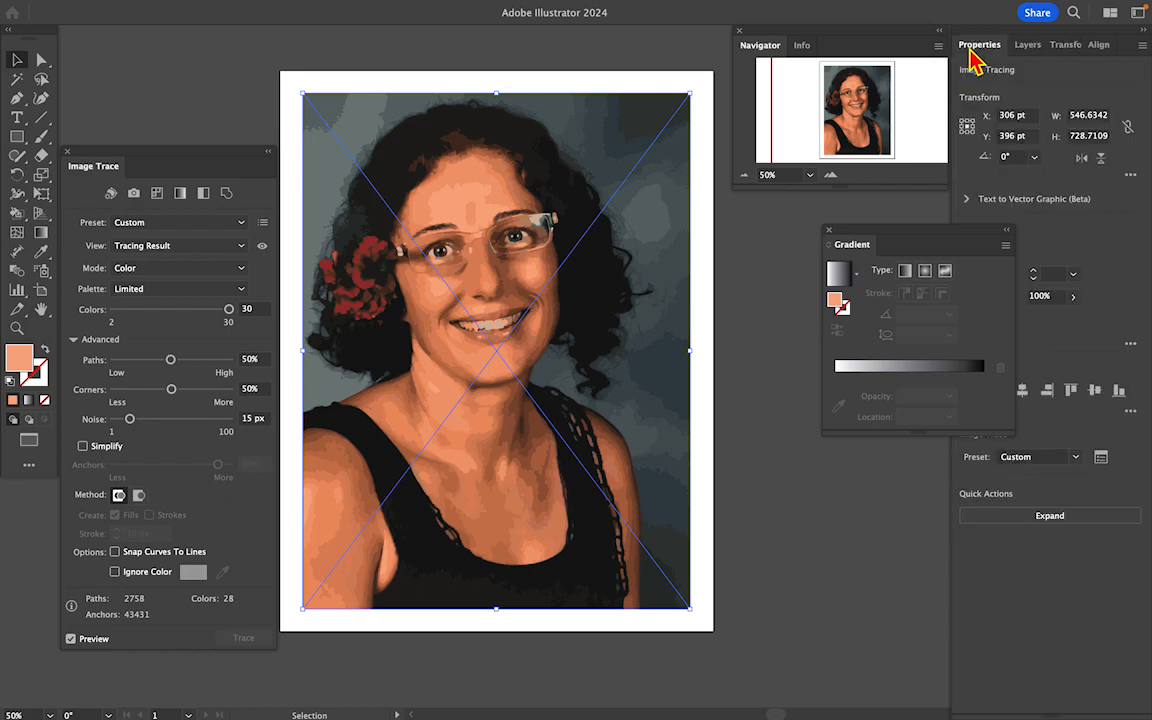
left_click(1028, 48)
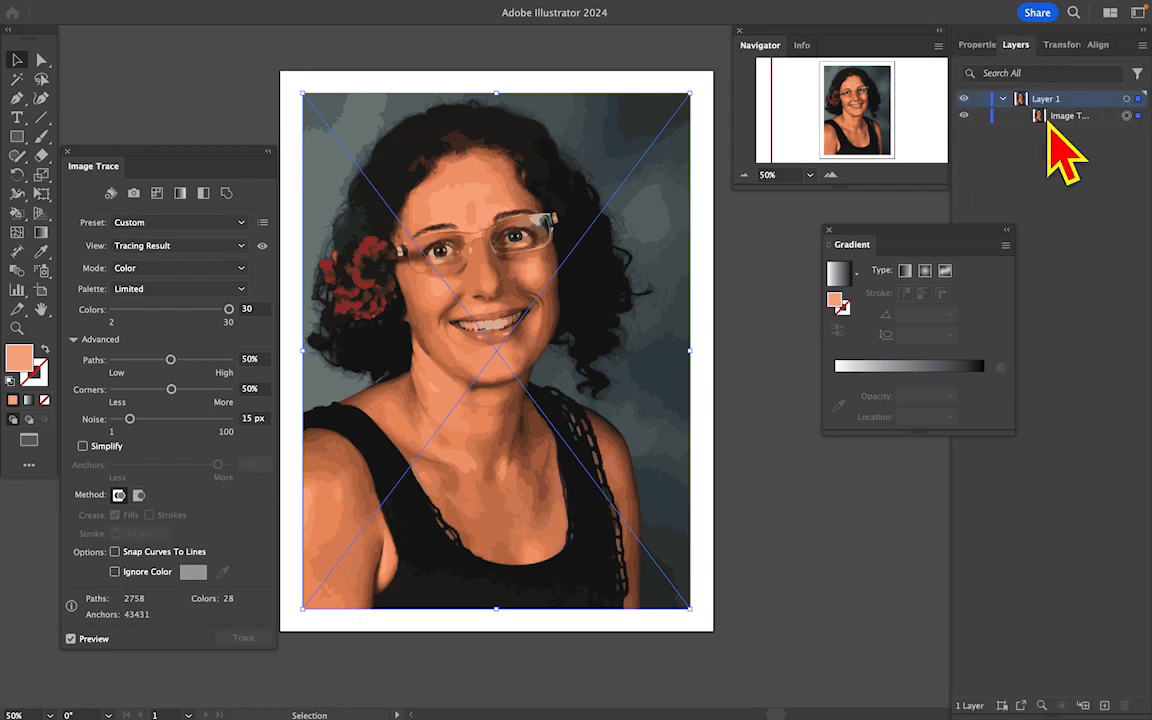
left_click(975, 48)
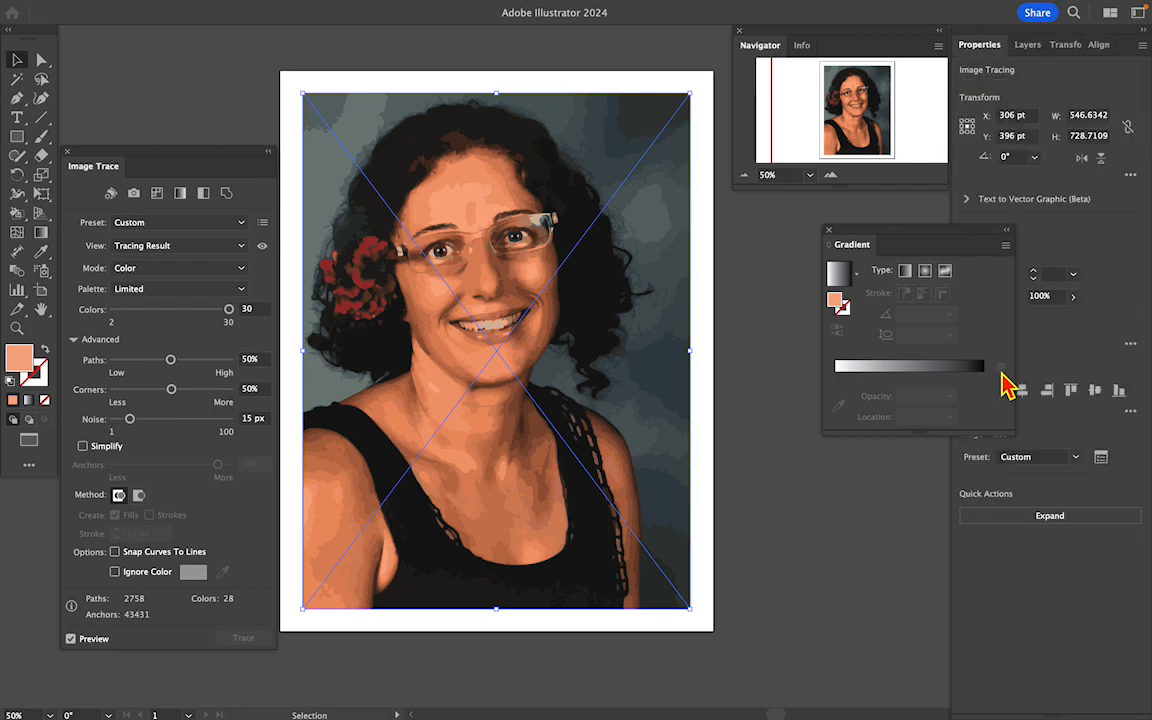
left_click_drag(915, 237, 838, 226)
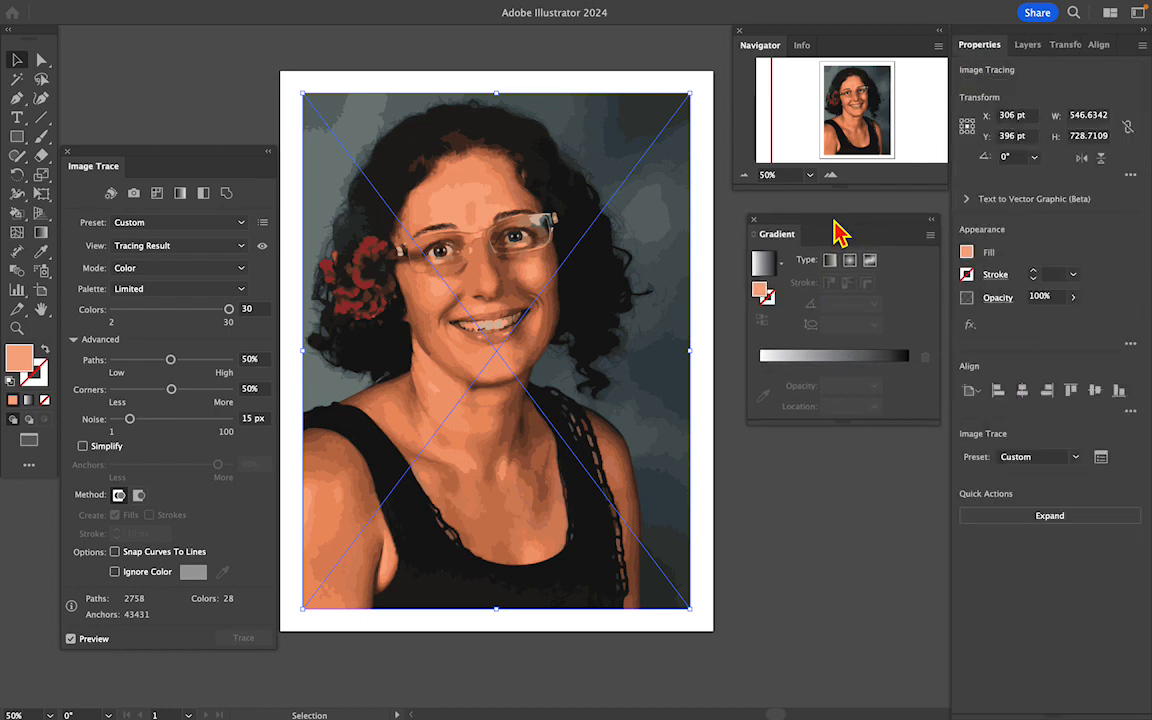
left_click(1055, 516)
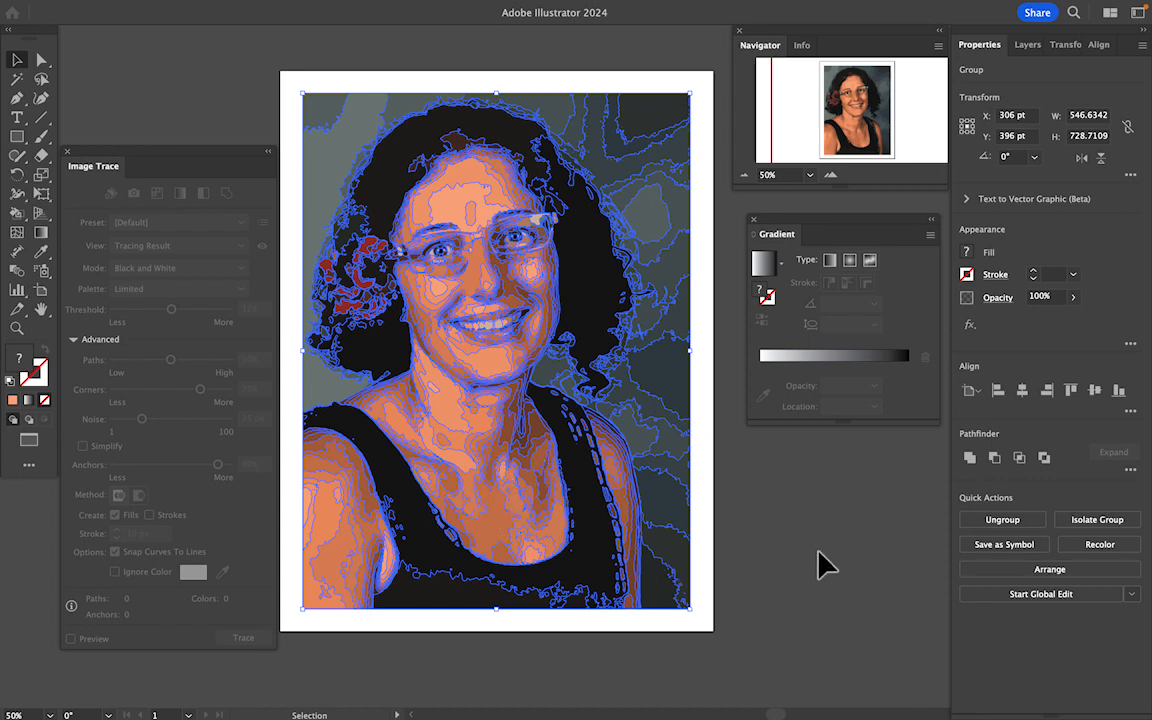
left_click(782, 548)
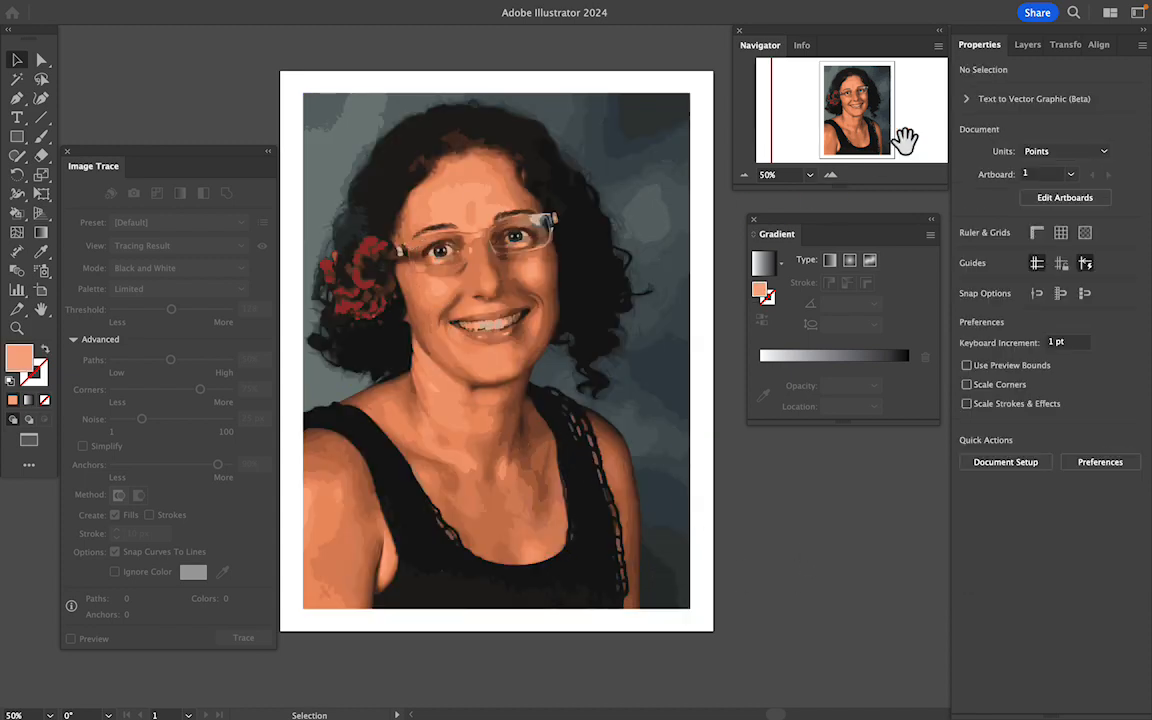
Examine the individual paths inside the expanded portrait group in Layer 1
left_click(1030, 46)
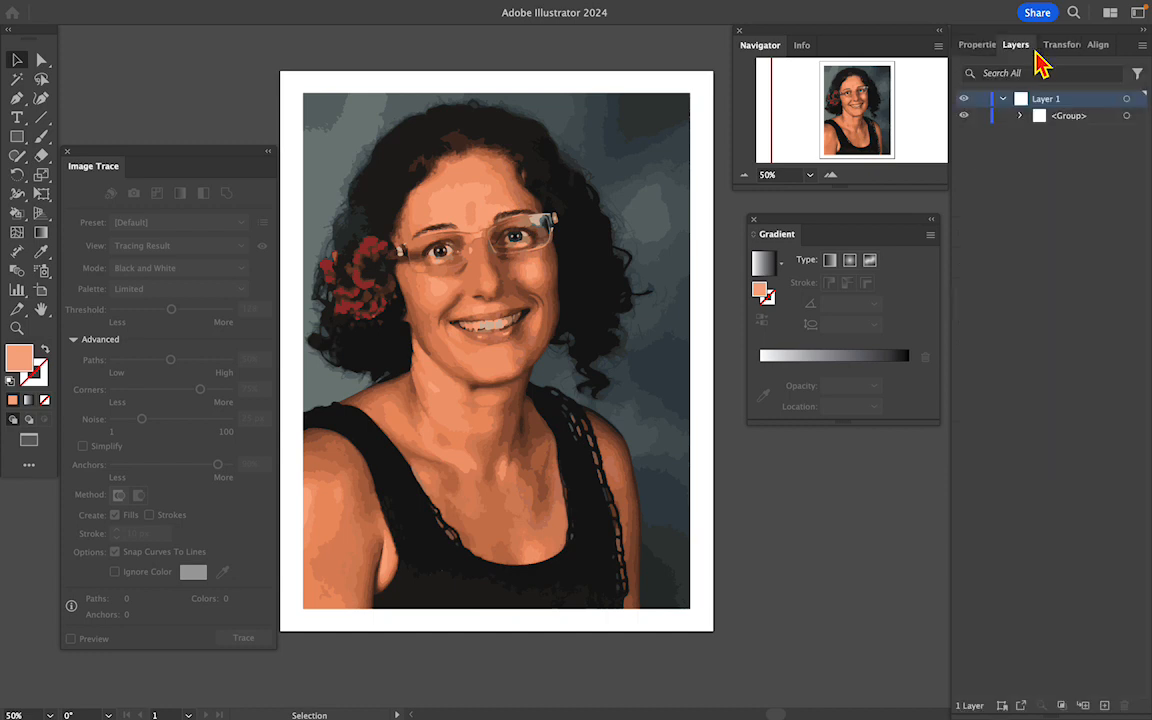
left_click(1021, 117)
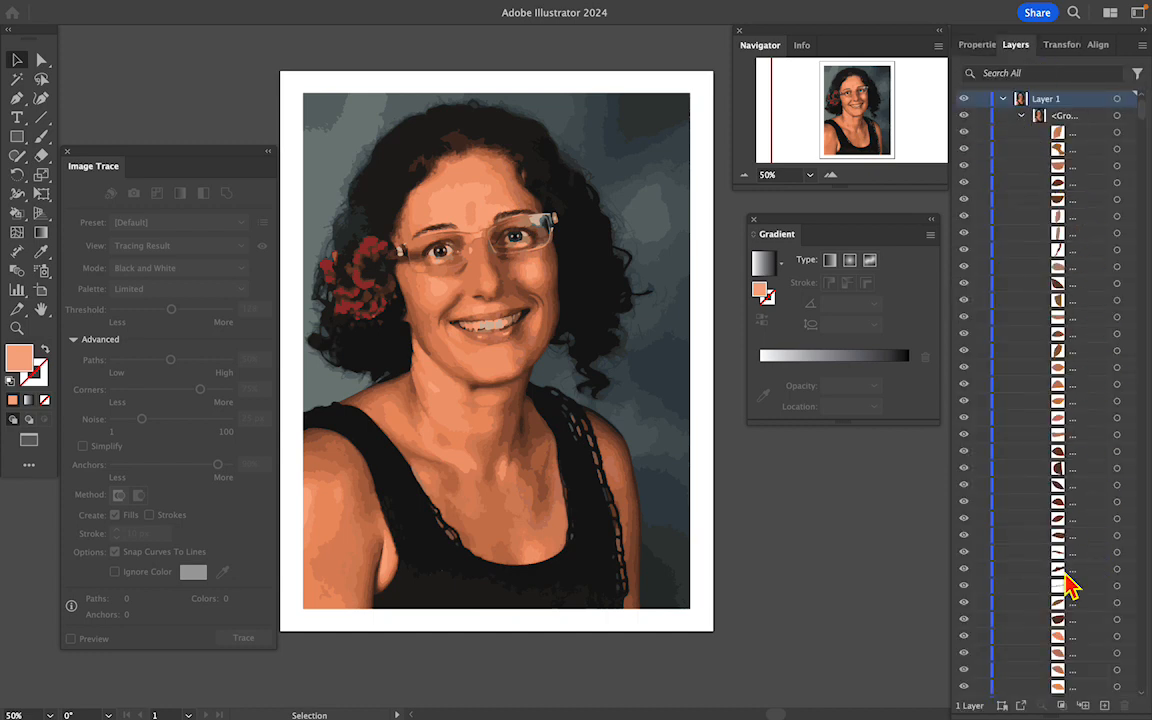
scroll(1055, 605, "down", 3)
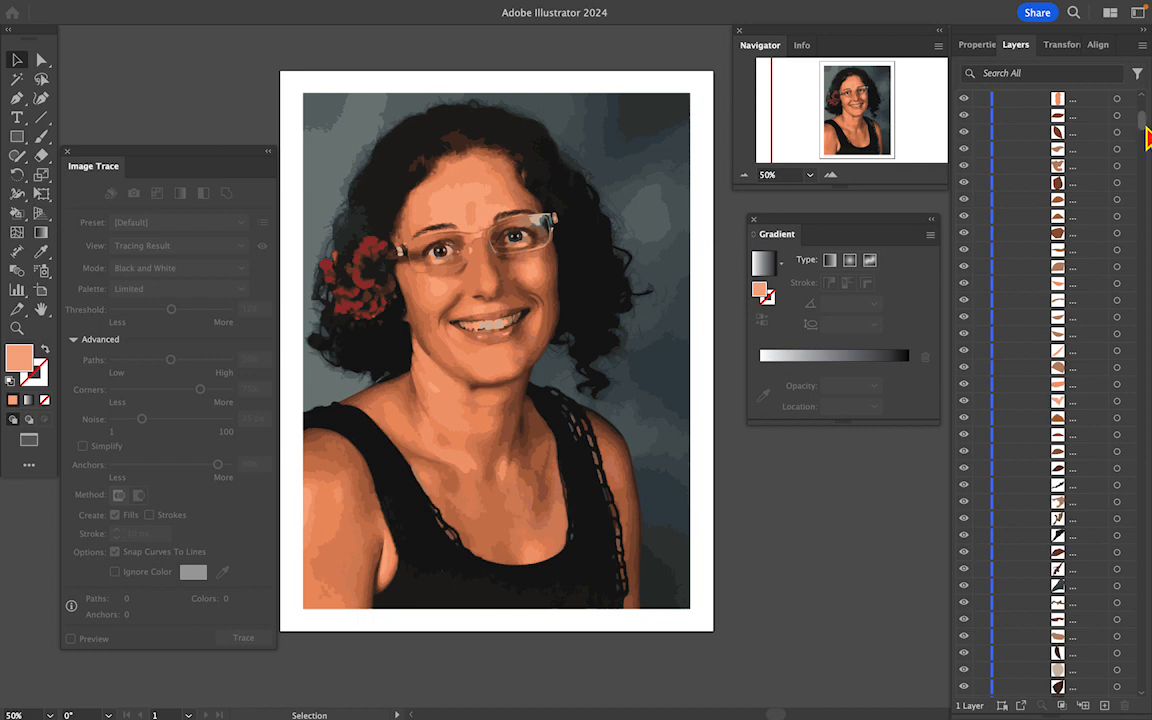
left_click_drag(1147, 140, 1140, 110)
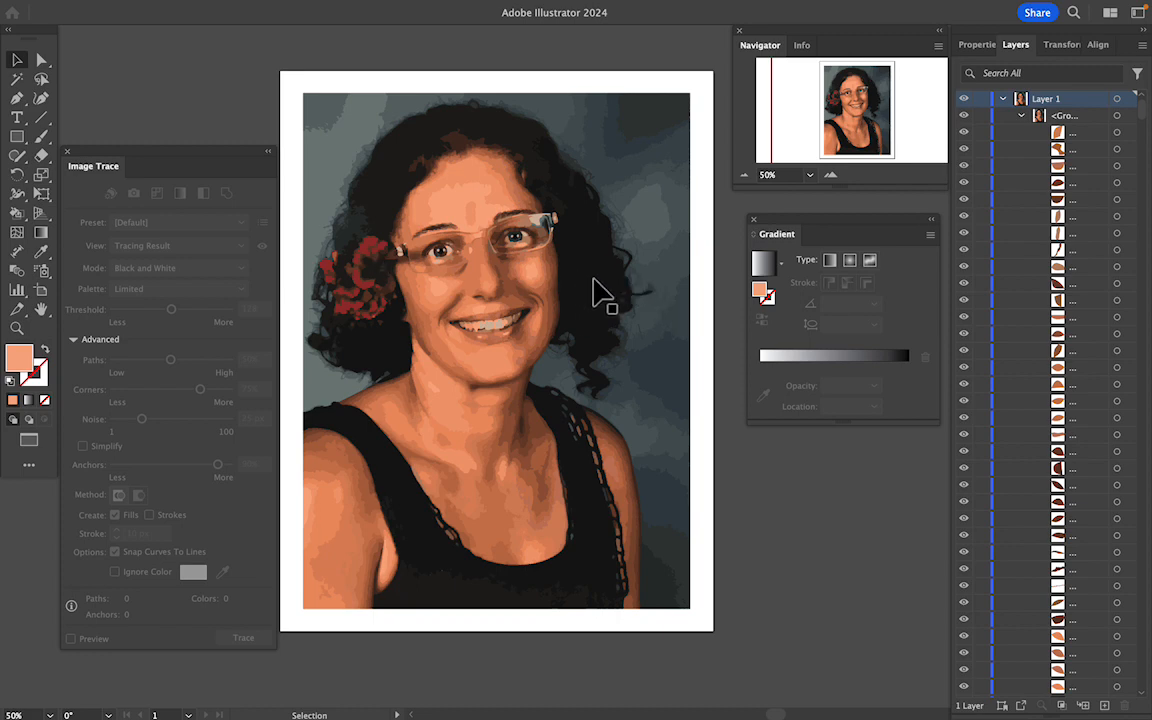
Isolate the portrait group and select all shapes with the same fill color as the black hair shape opposite the flower
left_click(592, 290)
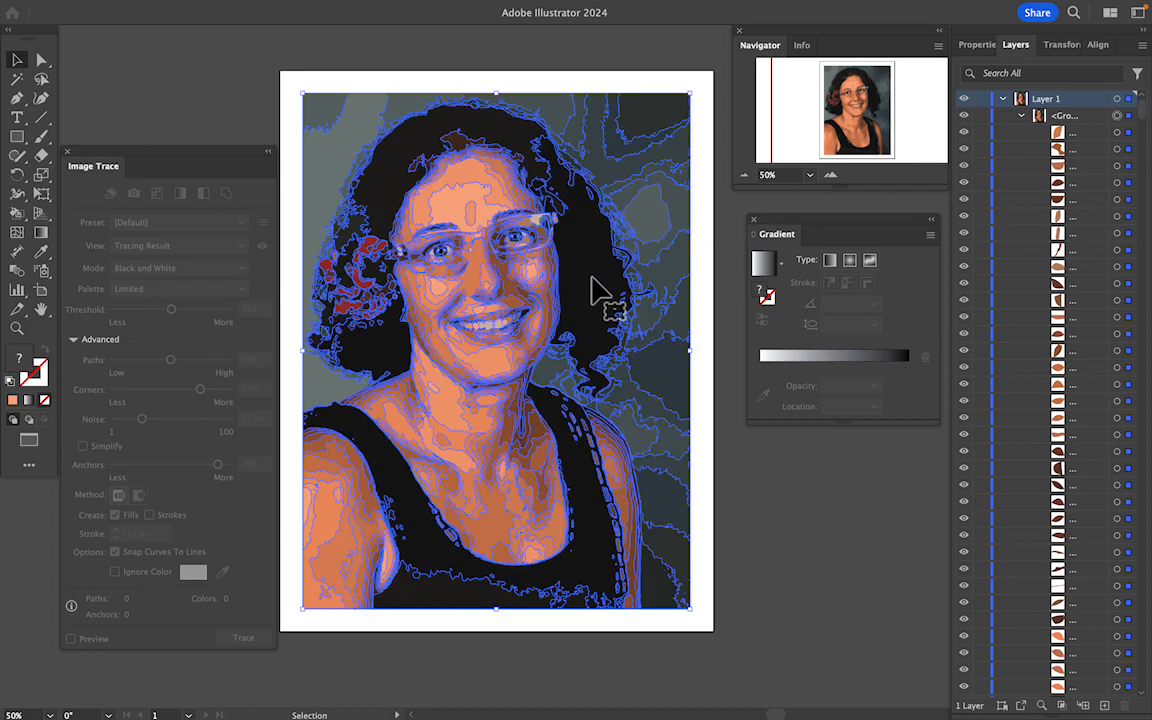
double_click(592, 284)
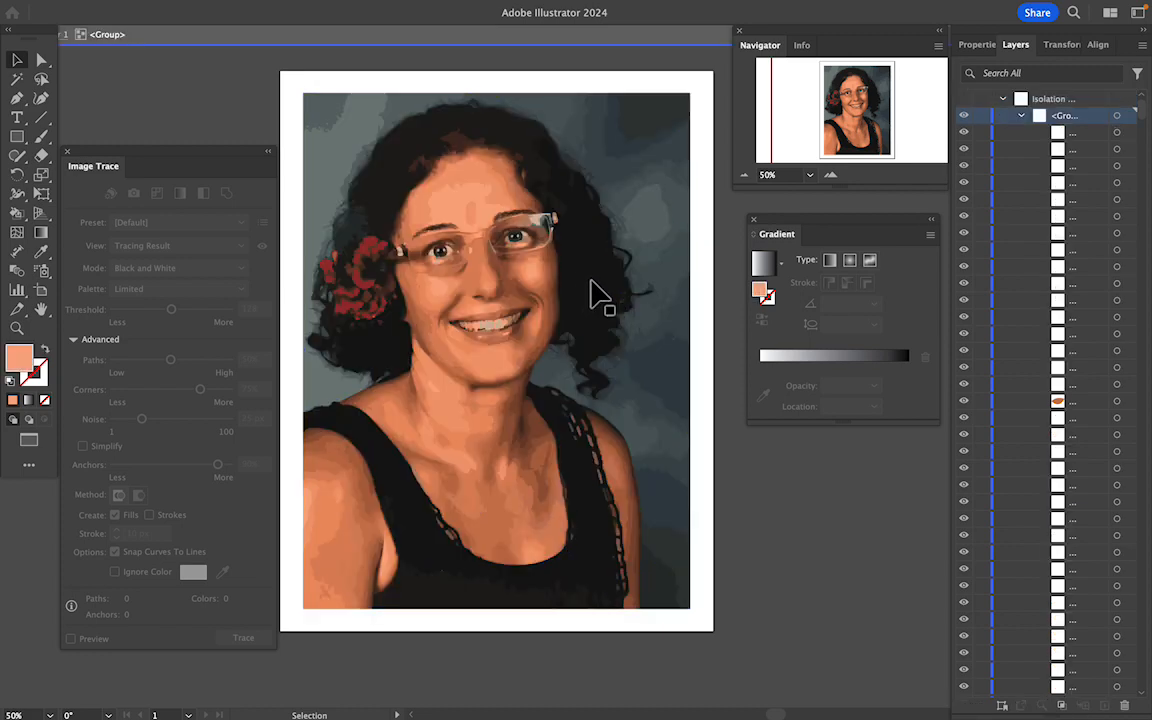
left_click(592, 284)
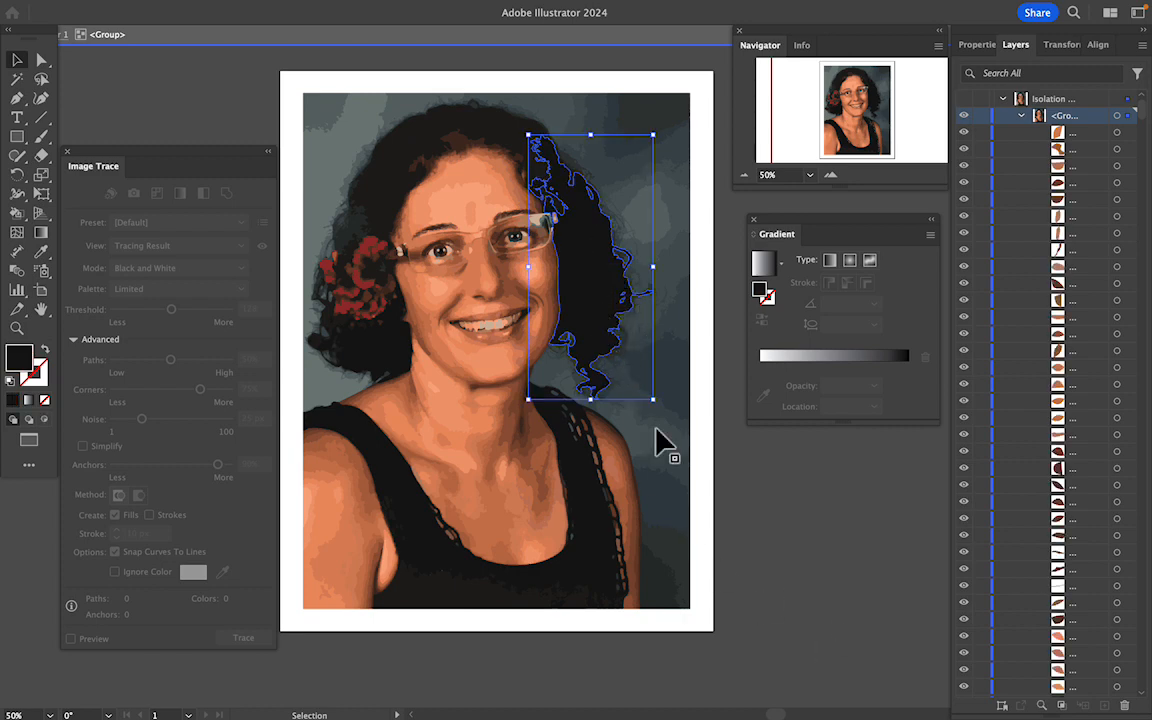
left_click(288, 9)
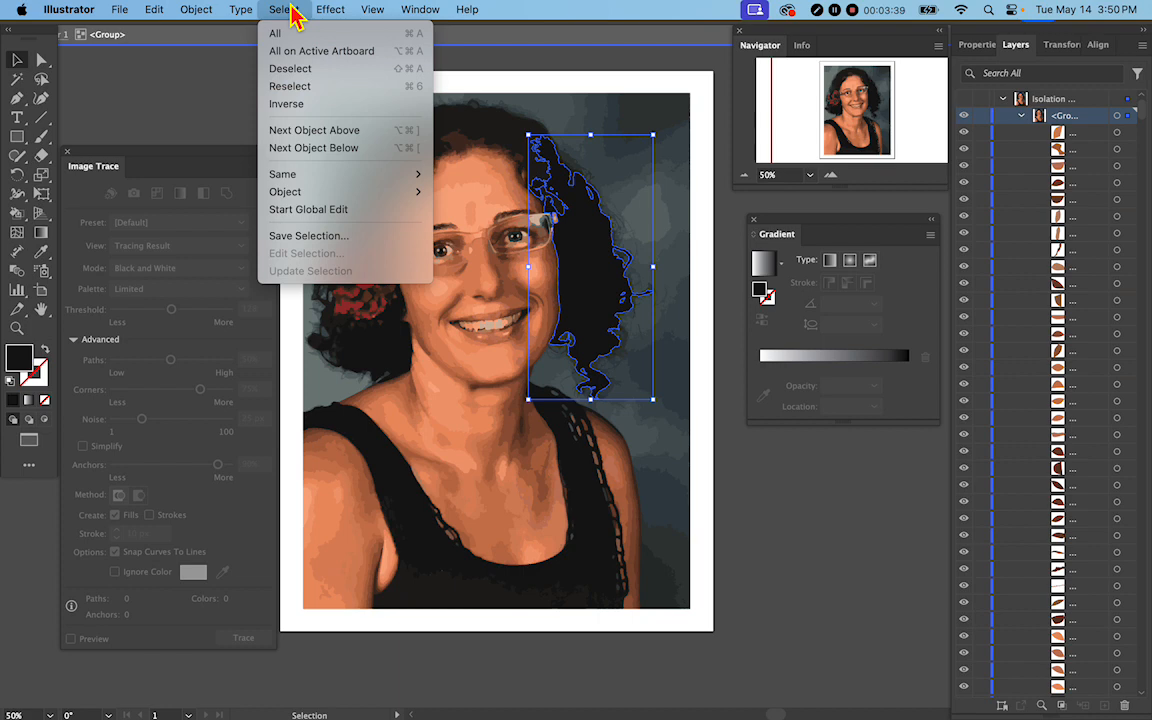
mouse_move(310, 175)
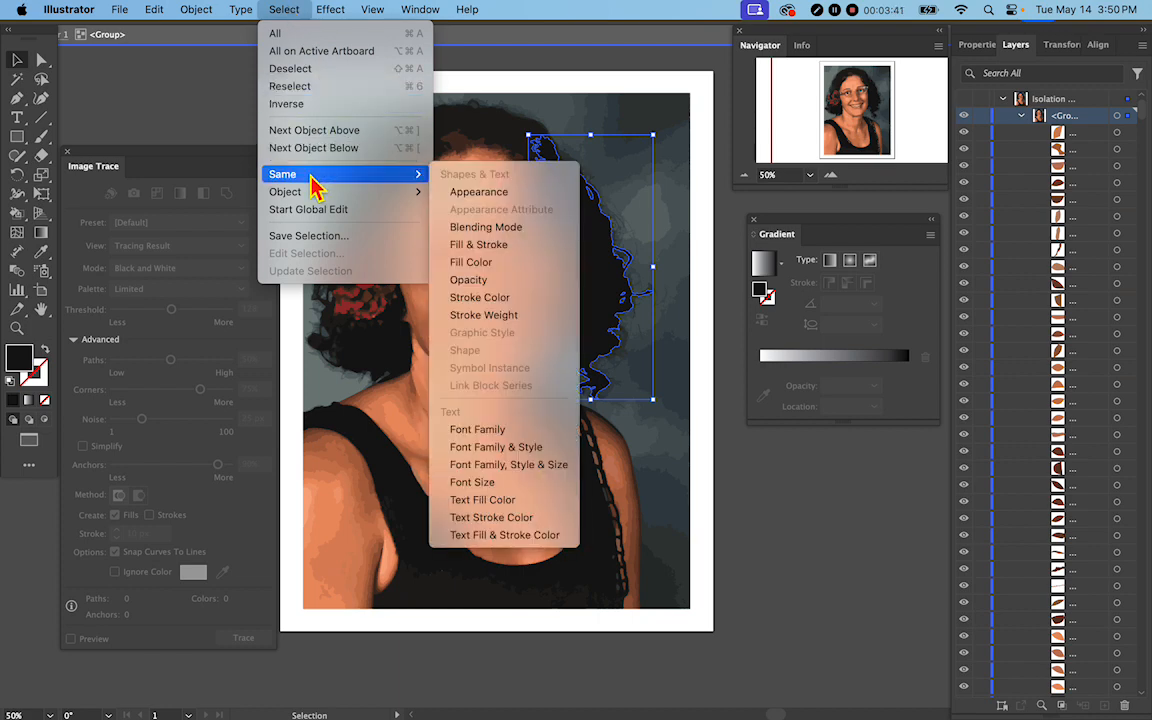
left_click(469, 266)
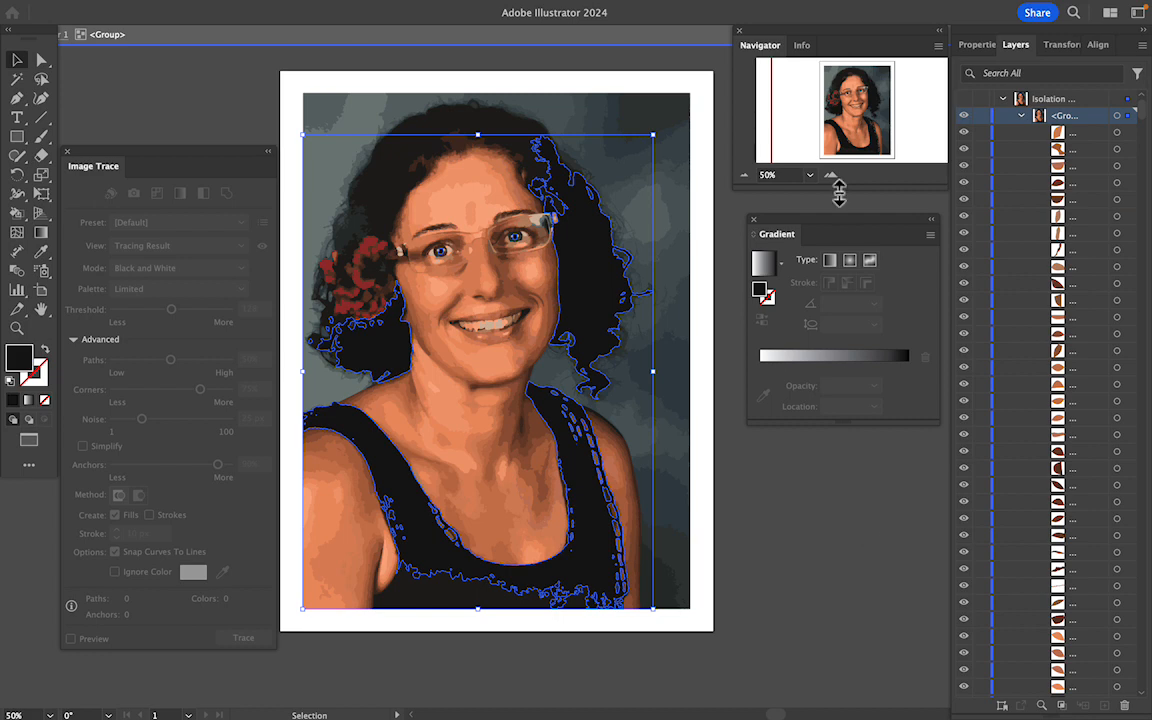
Fill the selected hair and top shapes with the magenta swatch C=0 M=100 Y=0 K=0 and deselect them
left_click(979, 46)
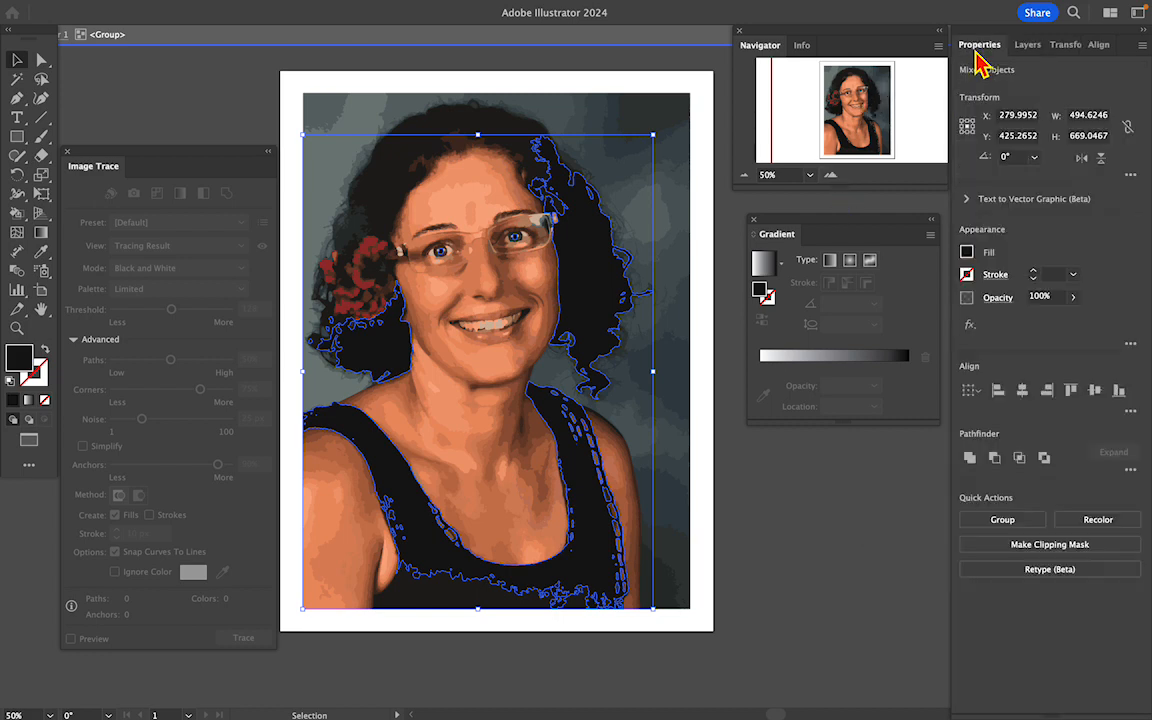
left_click(967, 253)
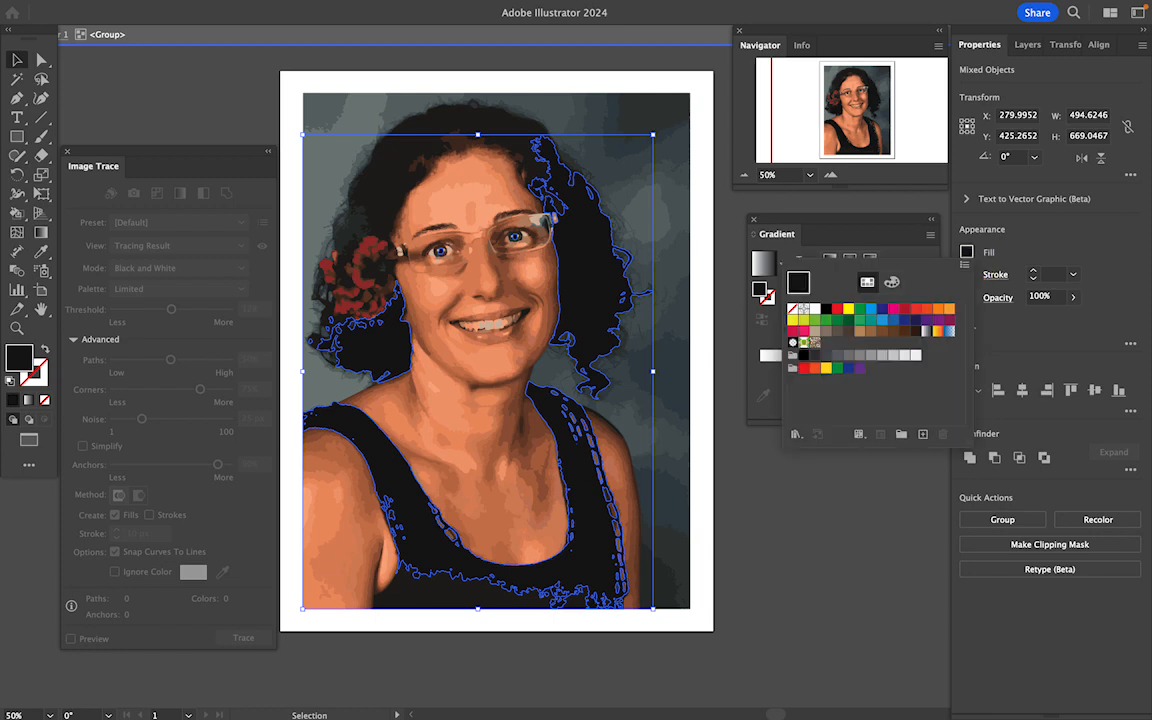
left_click(892, 312)
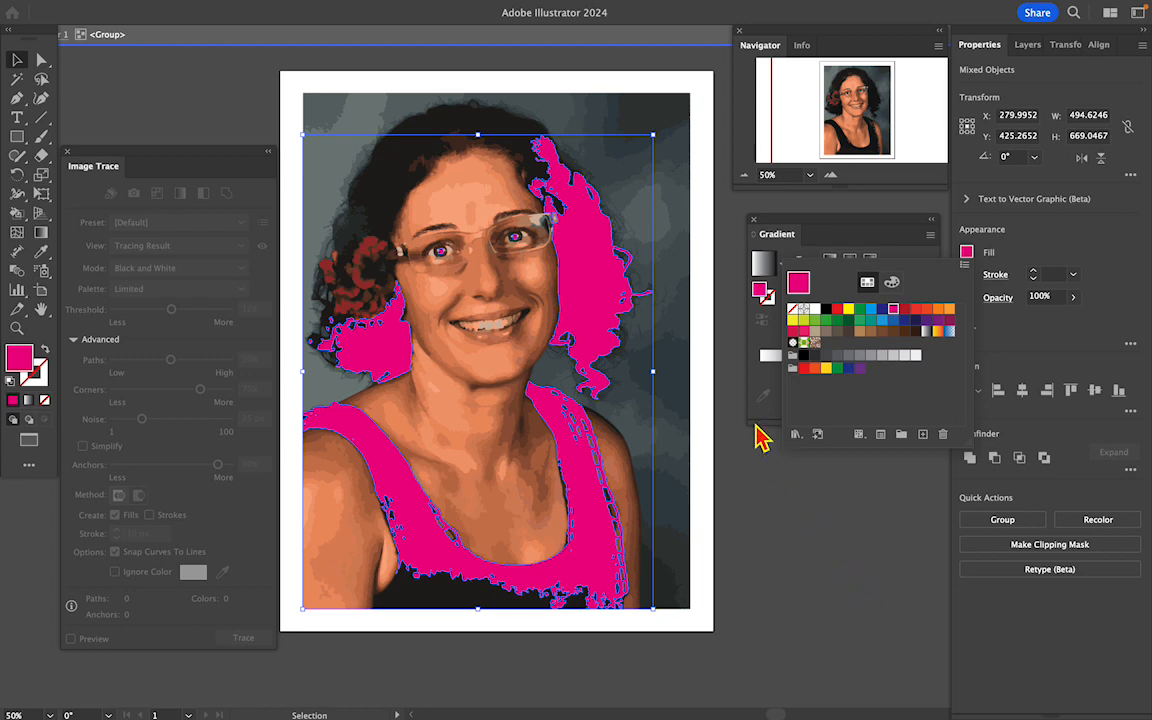
left_click(805, 580)
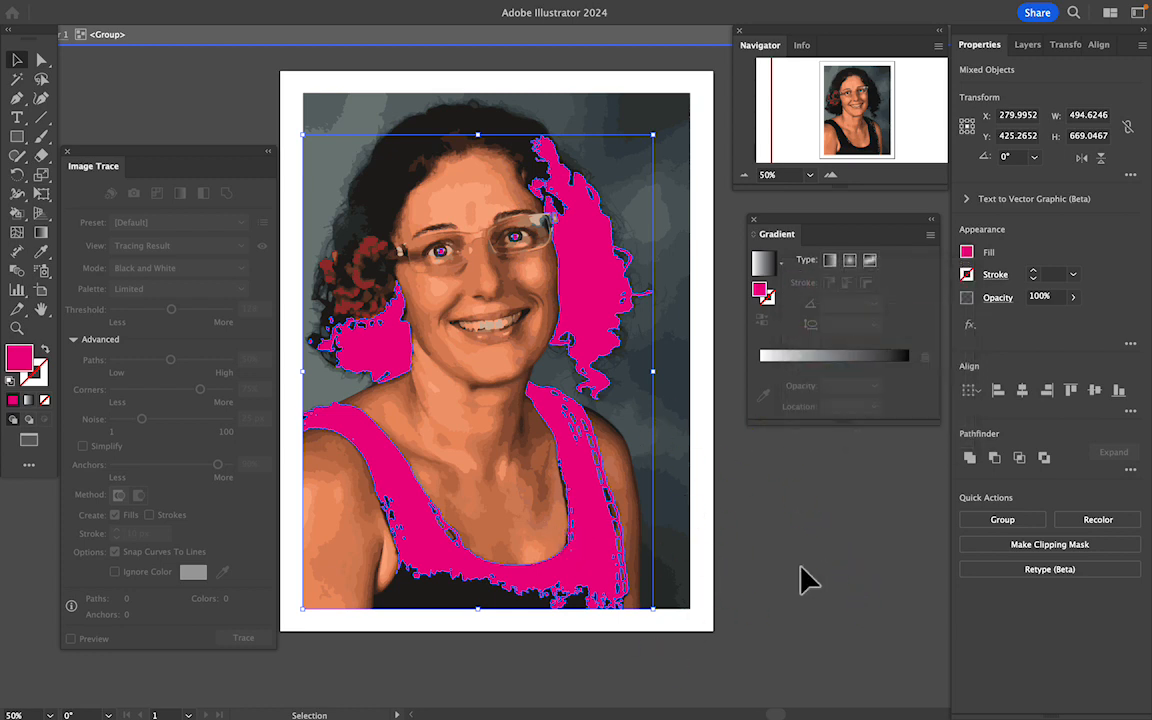
left_click(697, 440)
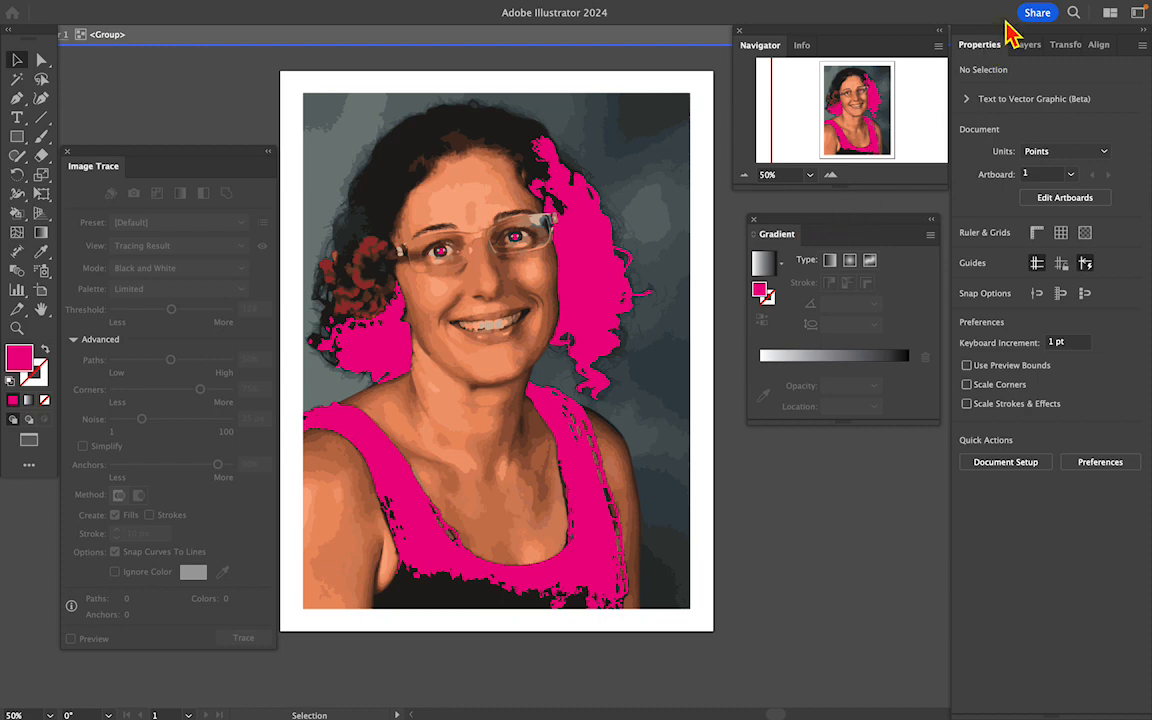
Select the magenta hair shape opposite the flower and save its fill as a global process color swatch named C=0 M=100 Y=0 K=0
left_click(605, 300)
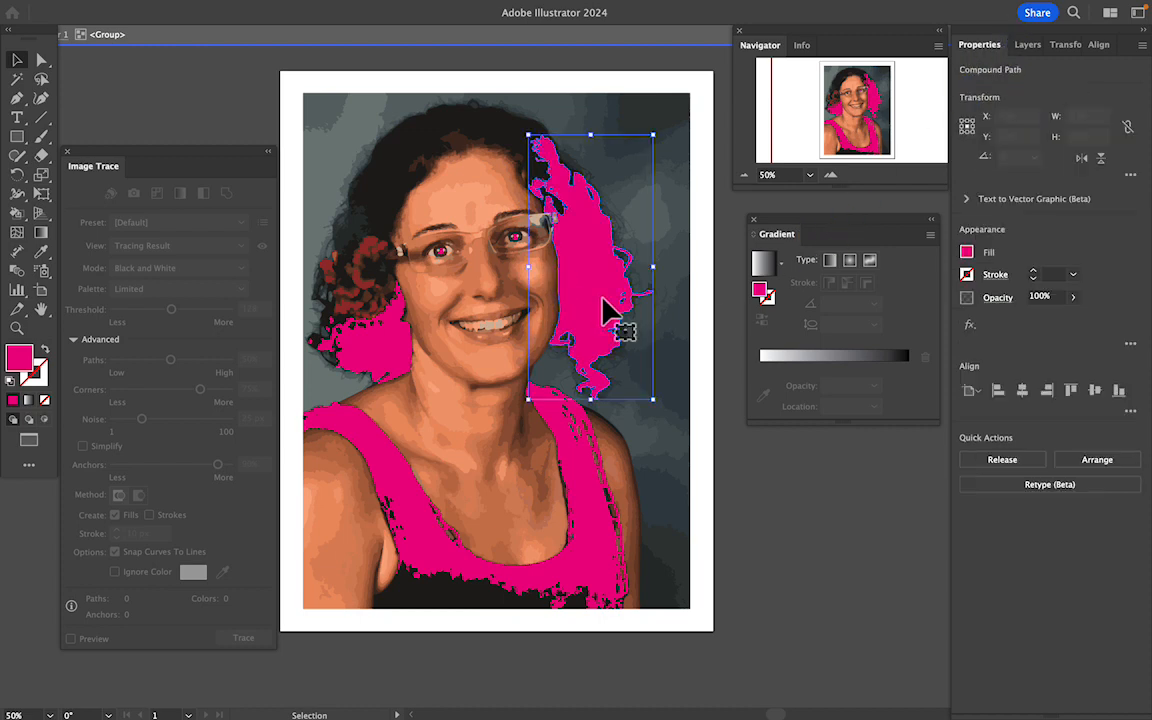
left_click(966, 254)
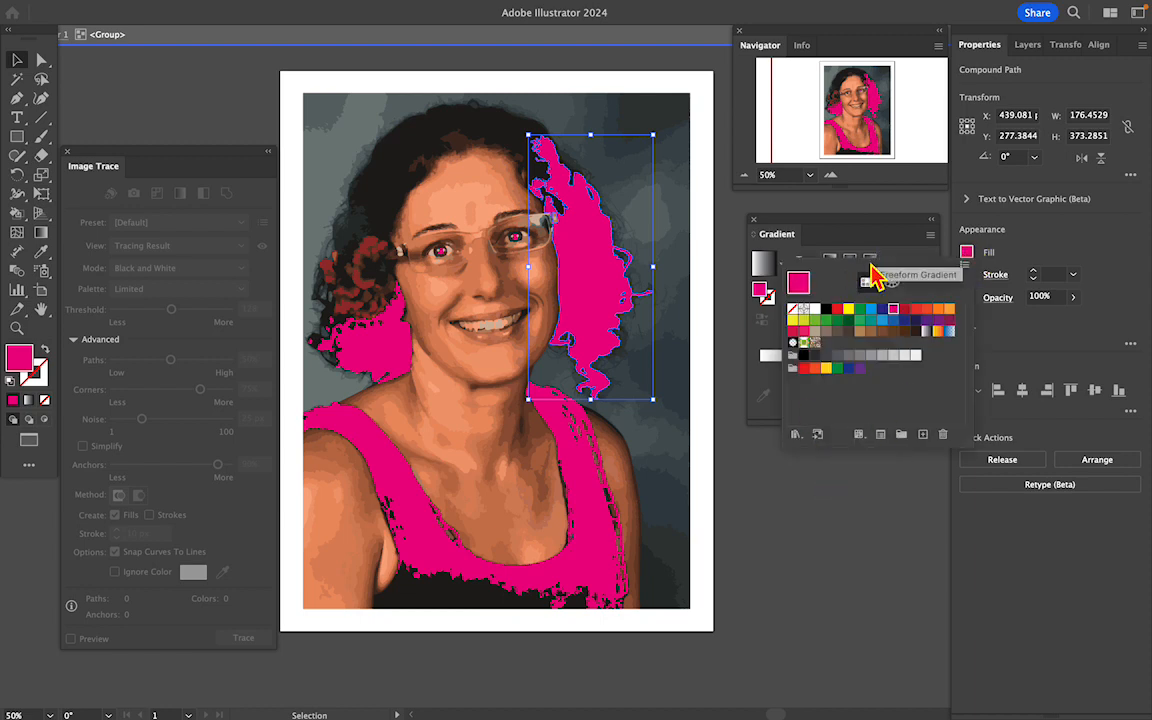
left_click(924, 438)
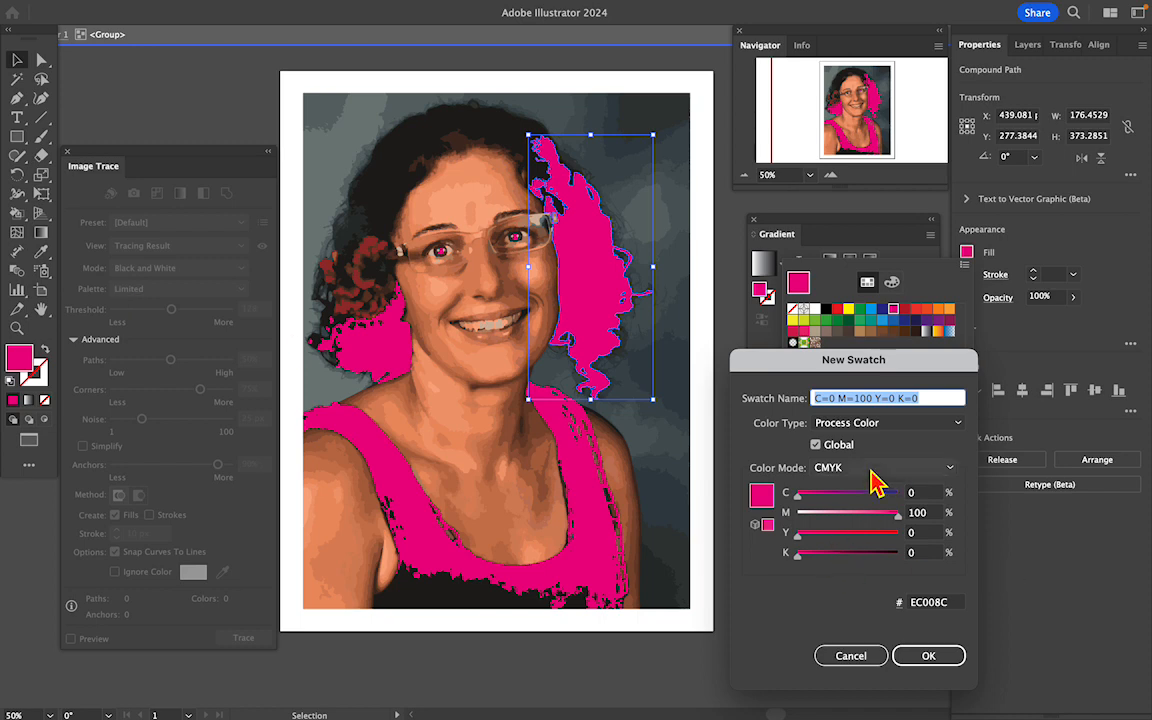
left_click(918, 657)
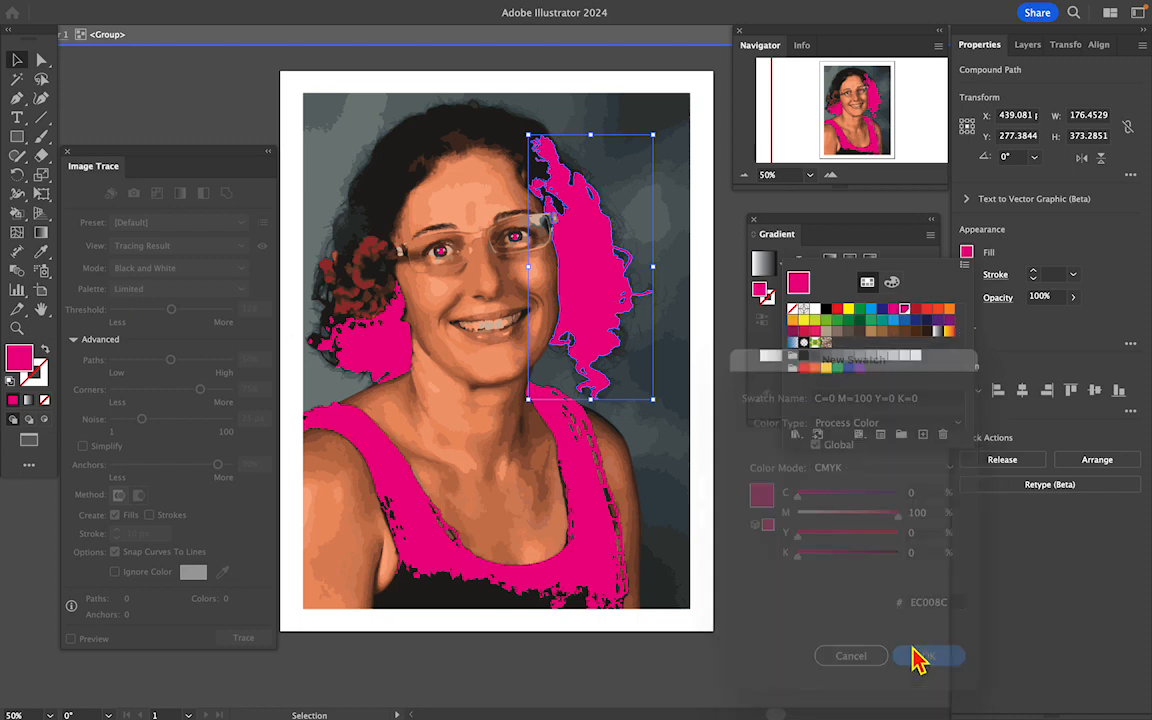
Try filling the selected hair shape with the forehead's skin tone using the Eyedropper, and undo the change
left_click(50, 250)
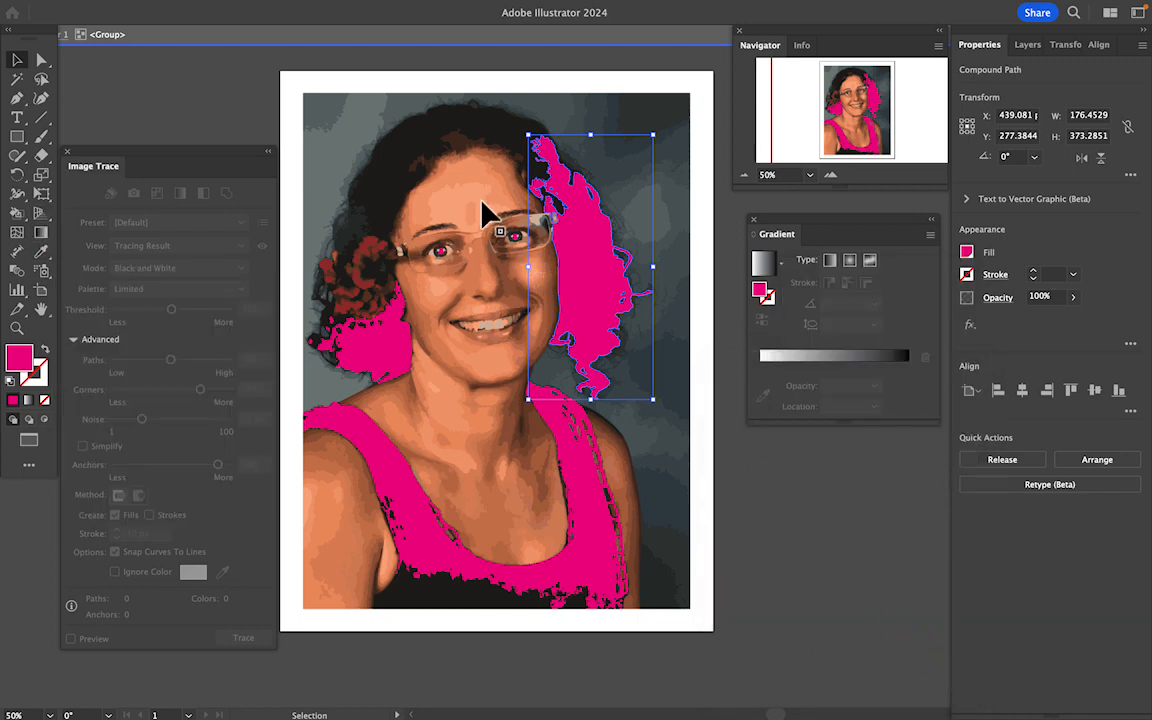
left_click(44, 252)
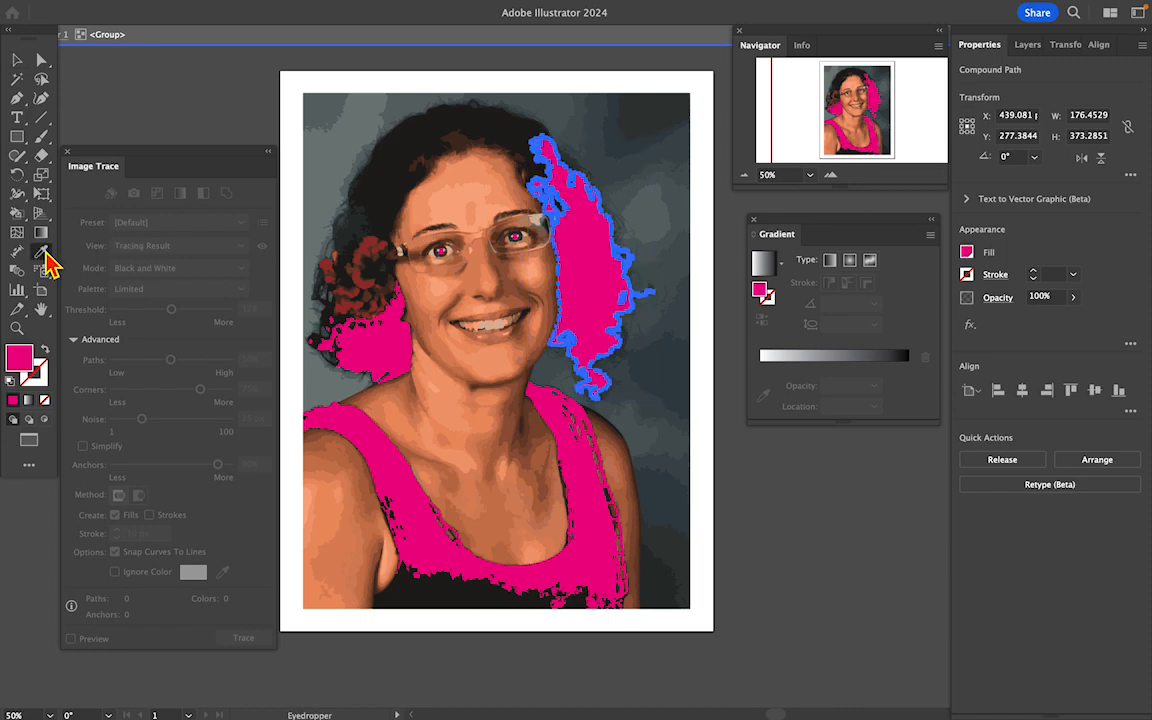
left_click(455, 196)
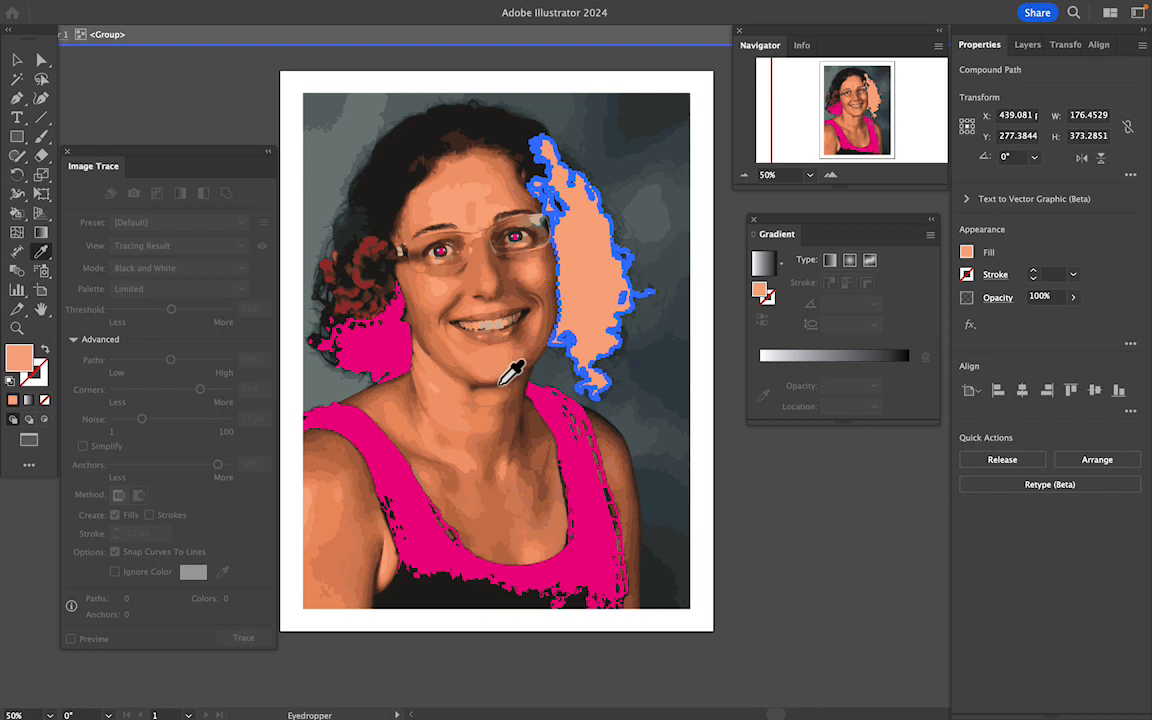
key("super+z")
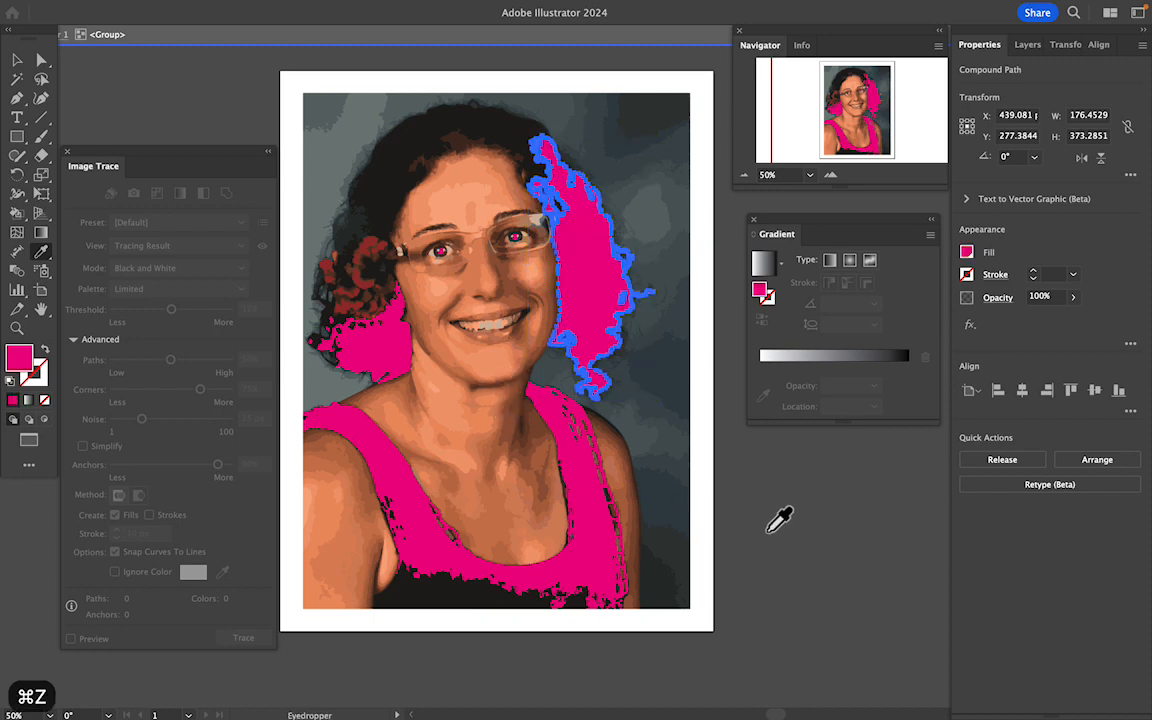
key("super+d")
left_click(766, 456)
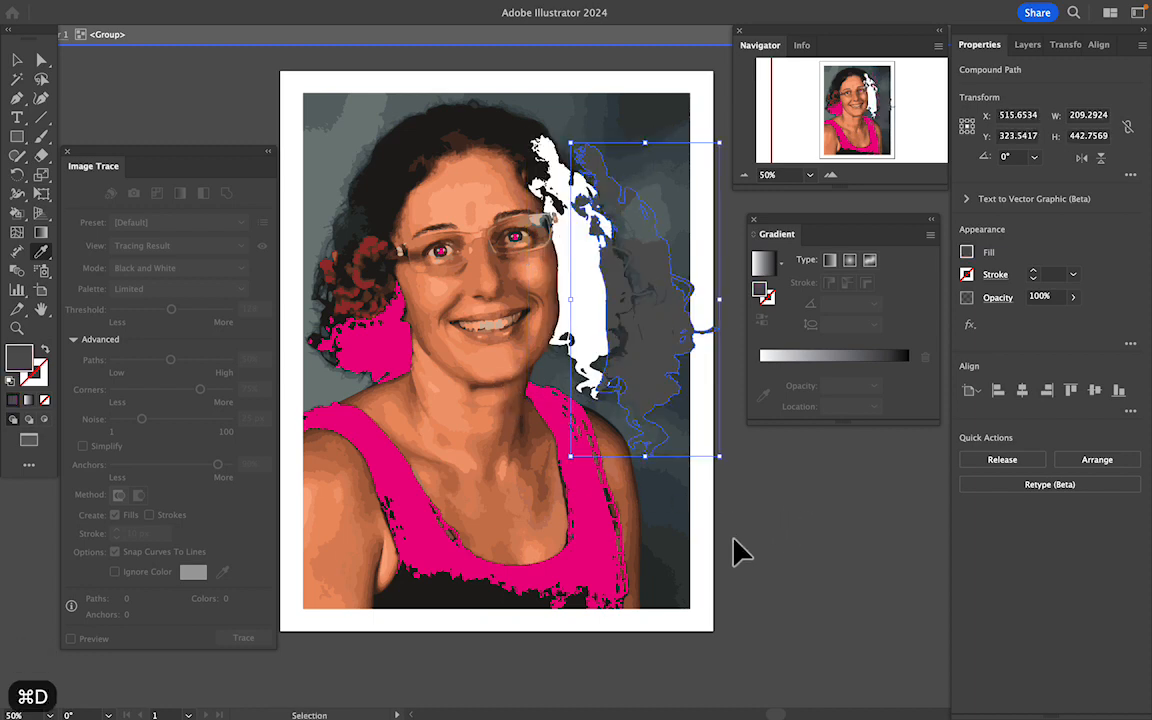
key("super+z")
key("super+z")
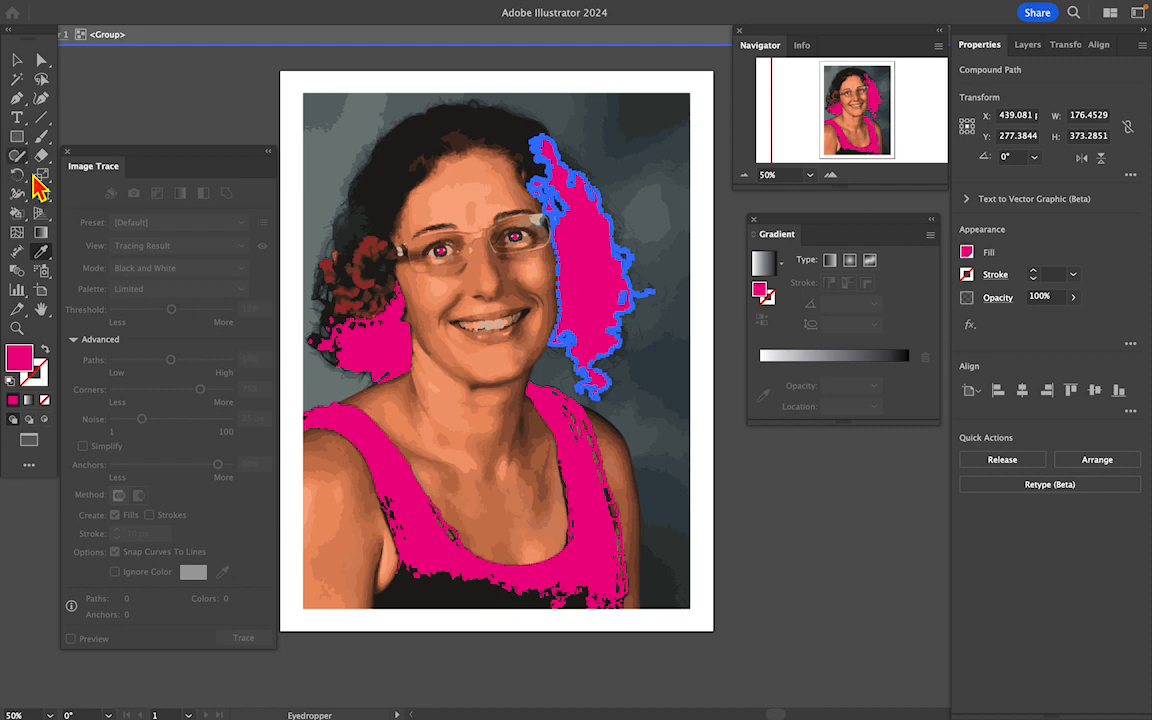
Sample the forehead's orange skin tone with the Eyedropper as the fill of the selected hair shape
left_click(20, 62)
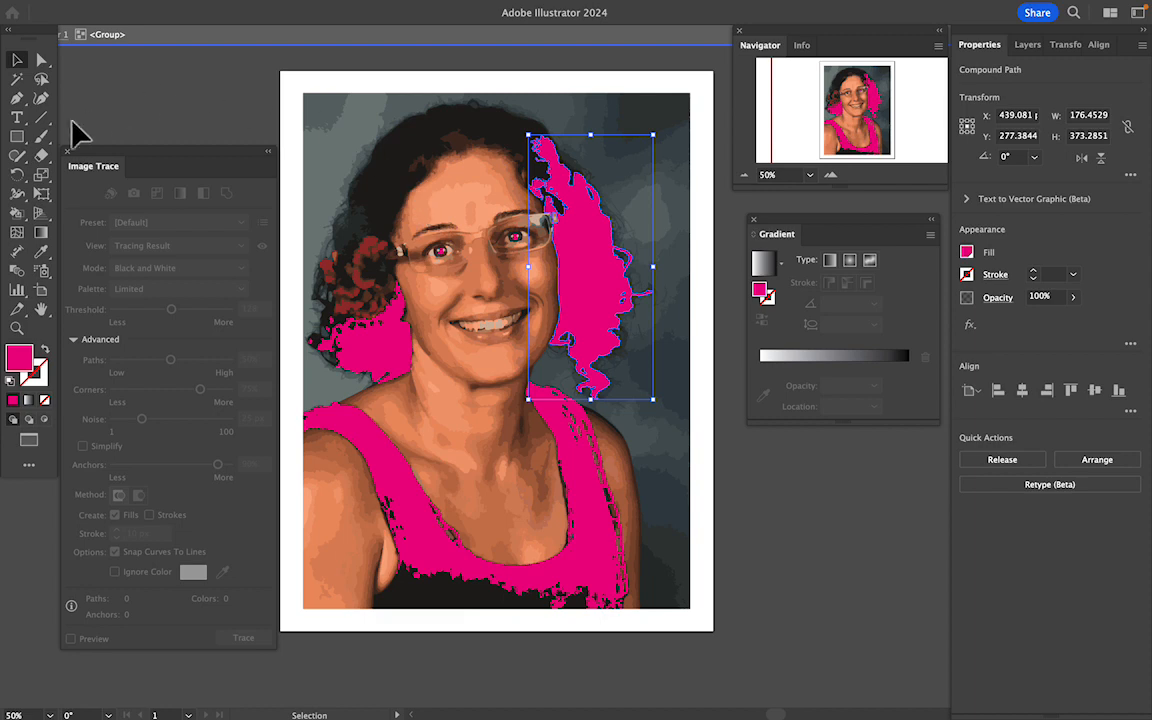
left_click(42, 252)
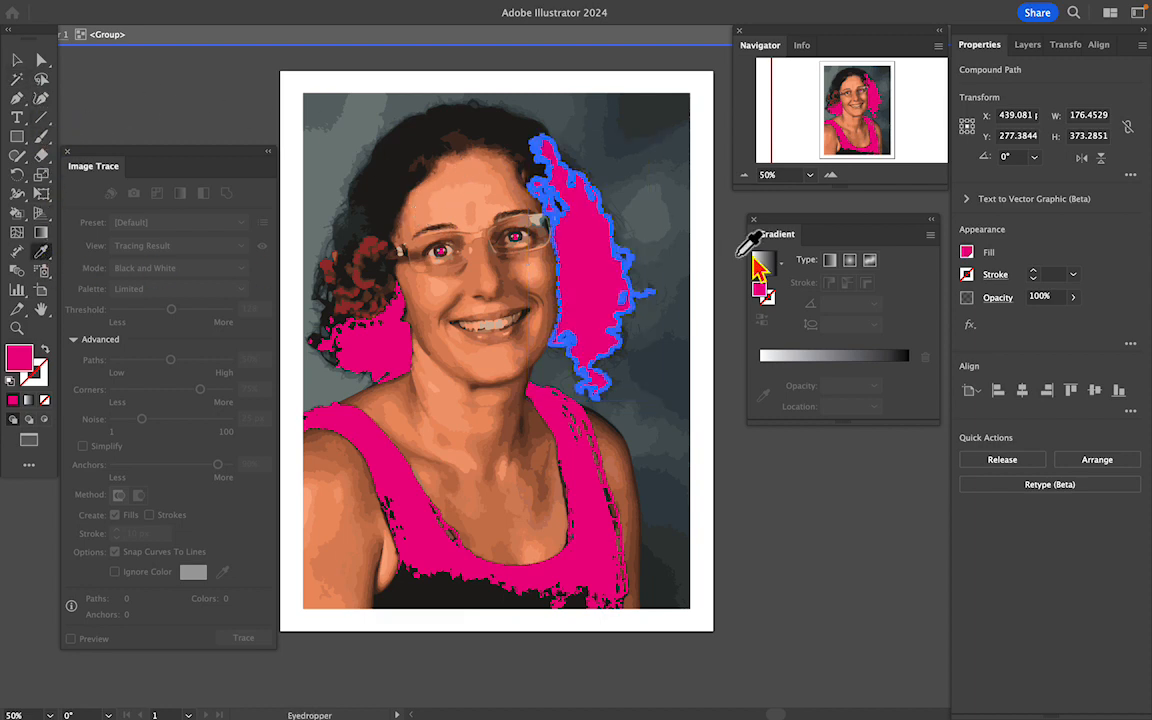
left_click(966, 252)
left_click(966, 252)
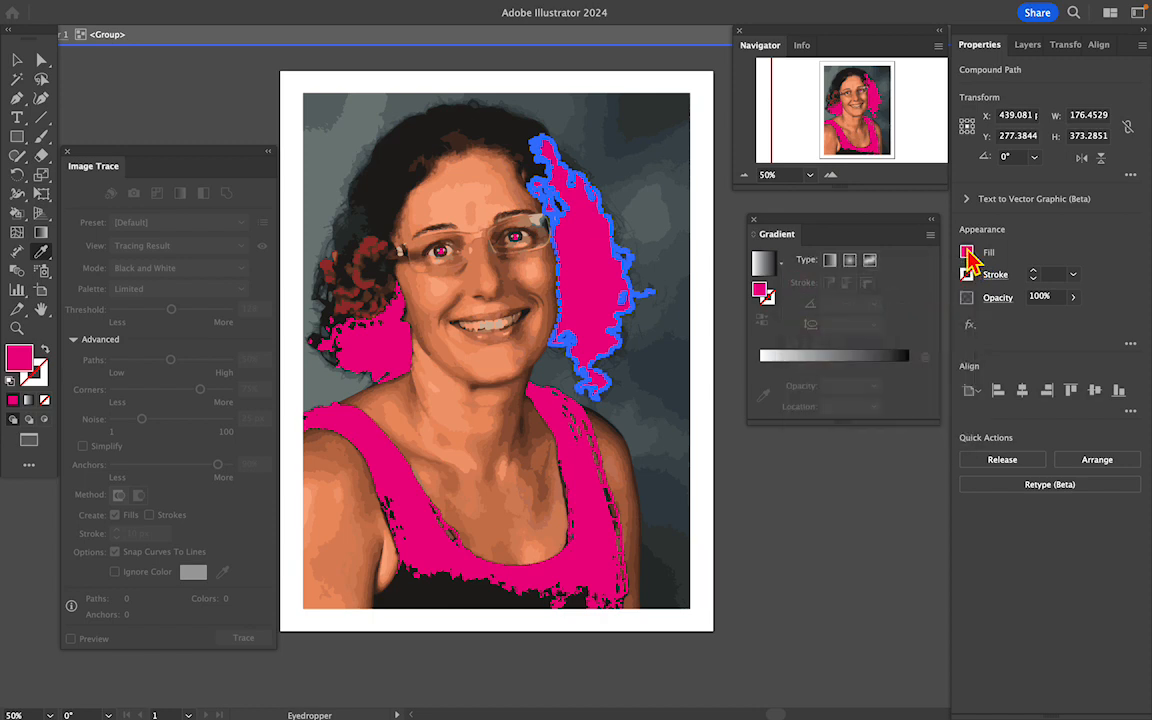
left_click(462, 176)
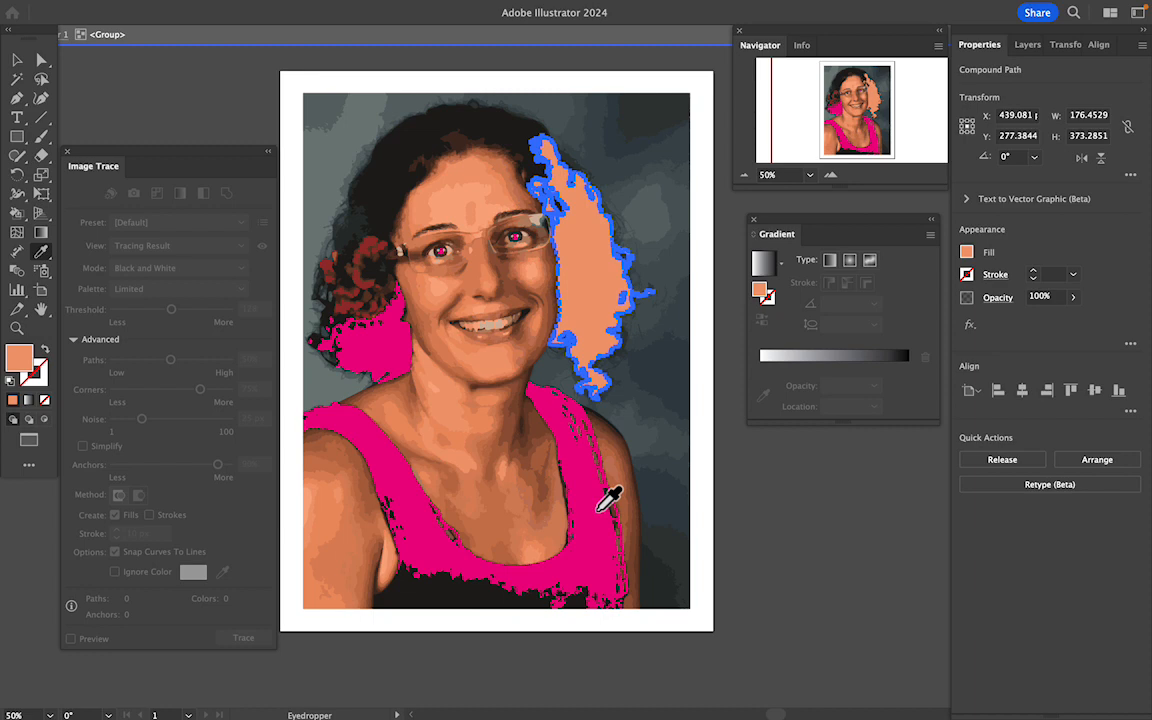
Undo the recent edits back to the unexpanded image tracing
key("super+z")
key("super+z")
key("super+z")
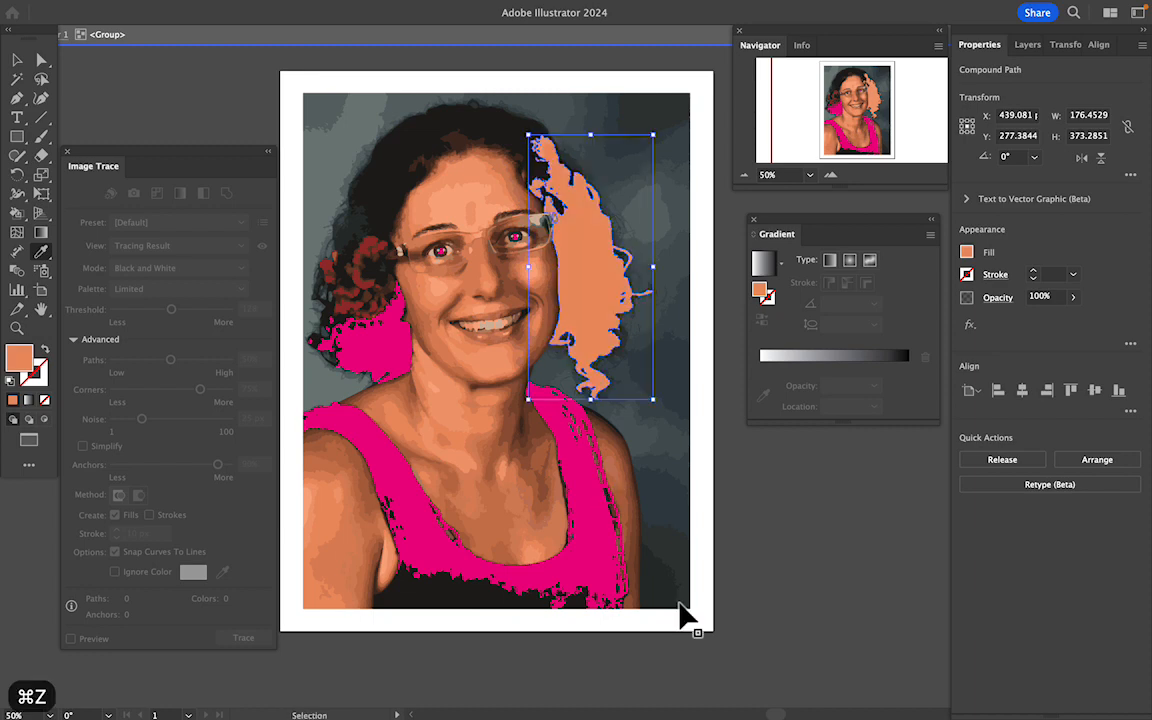
key("super+z")
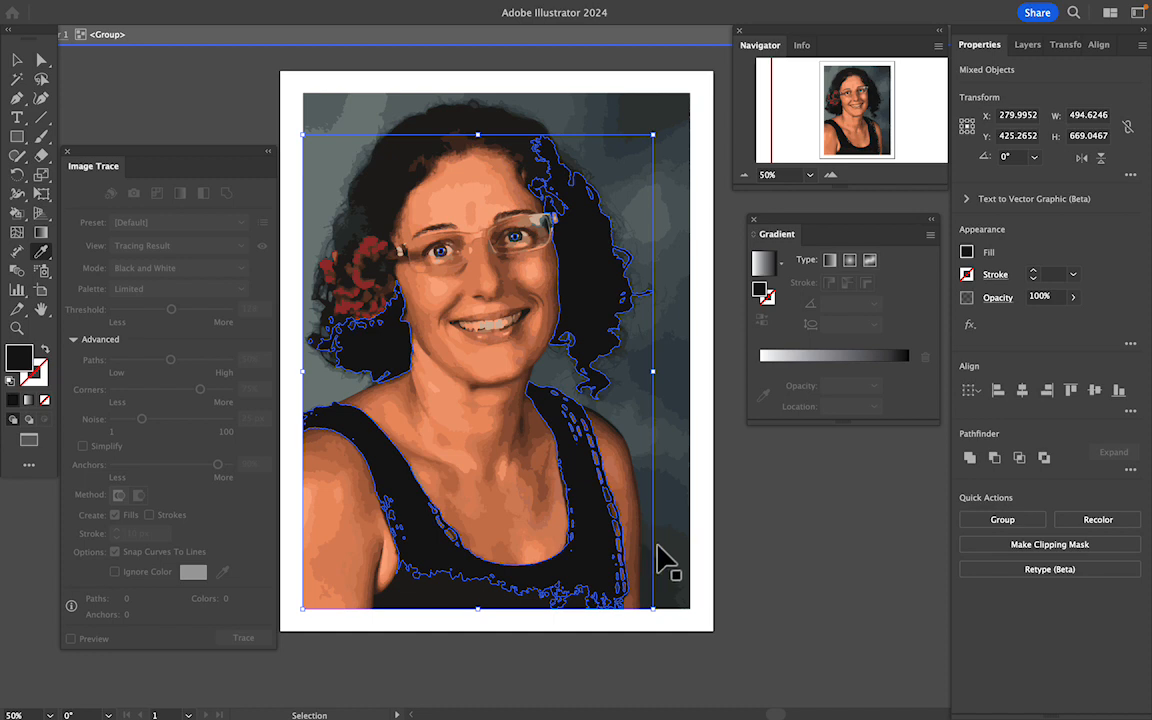
key("super+z")
key("super+z")
key("super+z")
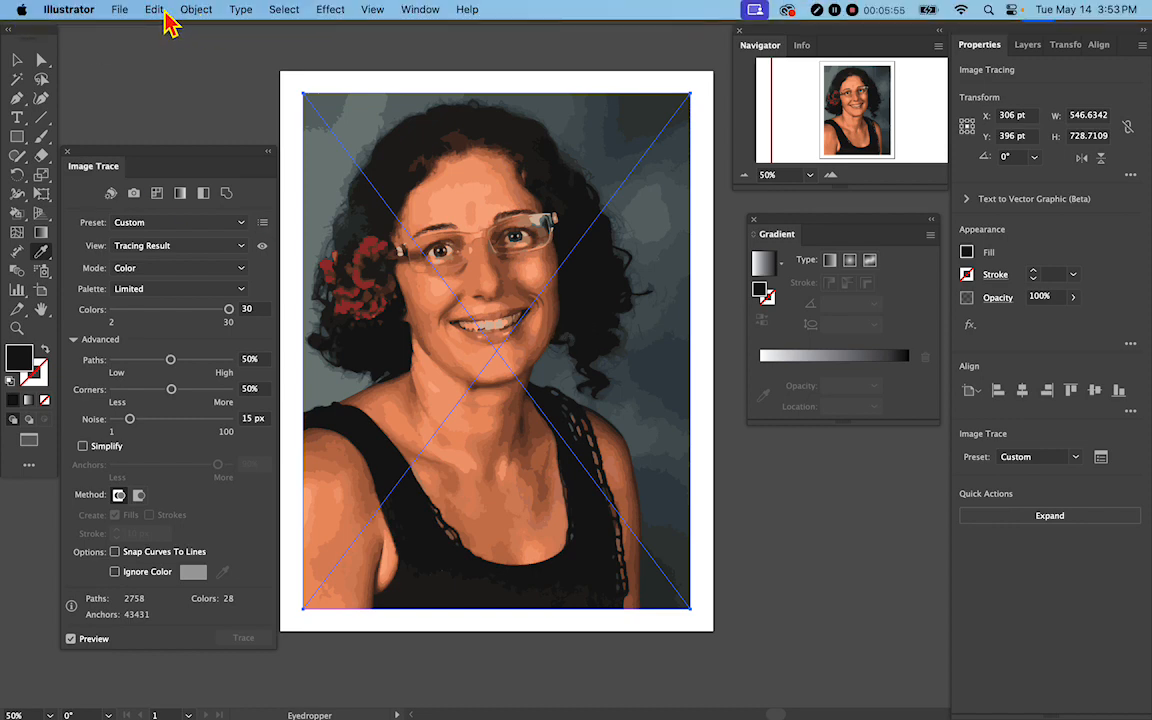
Redo the tracing expansion and the magenta fill of the hair and top shapes, and deselect everything
left_click(160, 12)
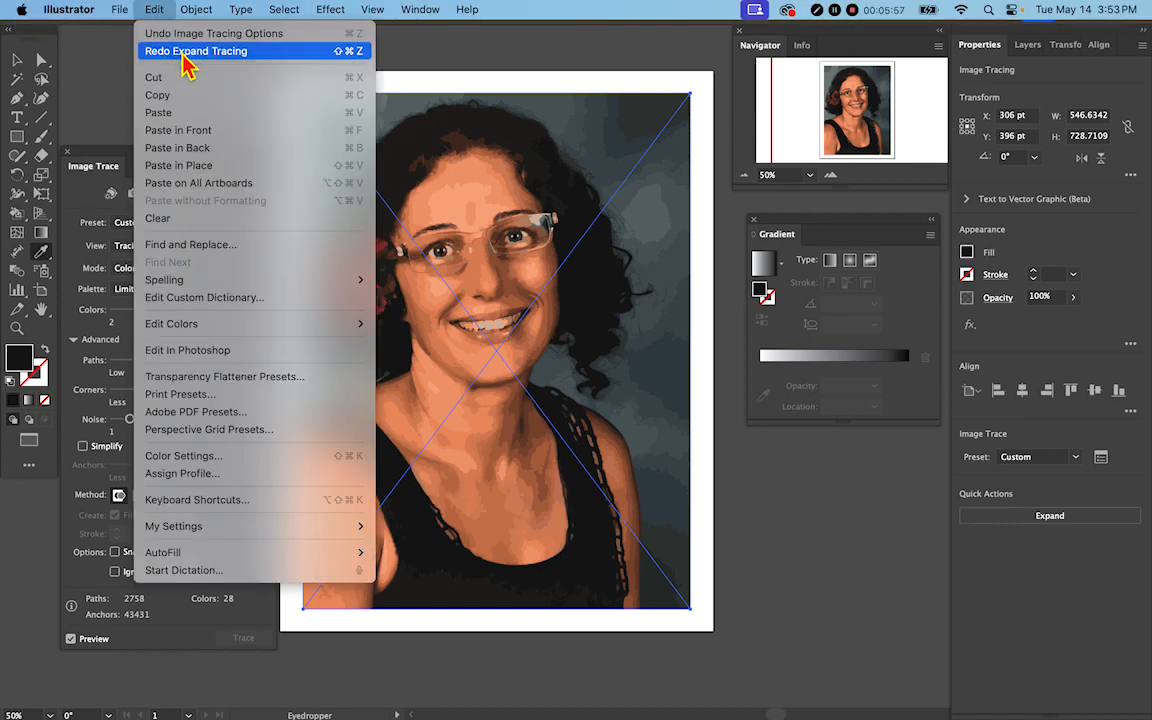
left_click(190, 51)
key("shift+super+z")
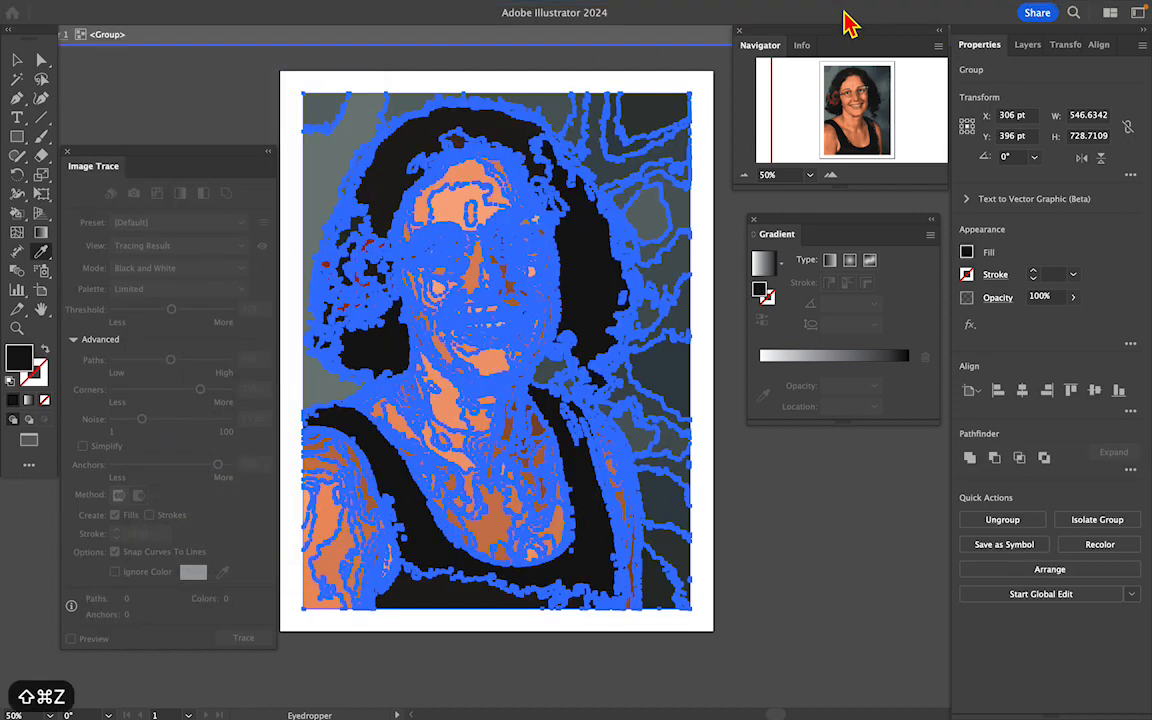
key("shift+super+z")
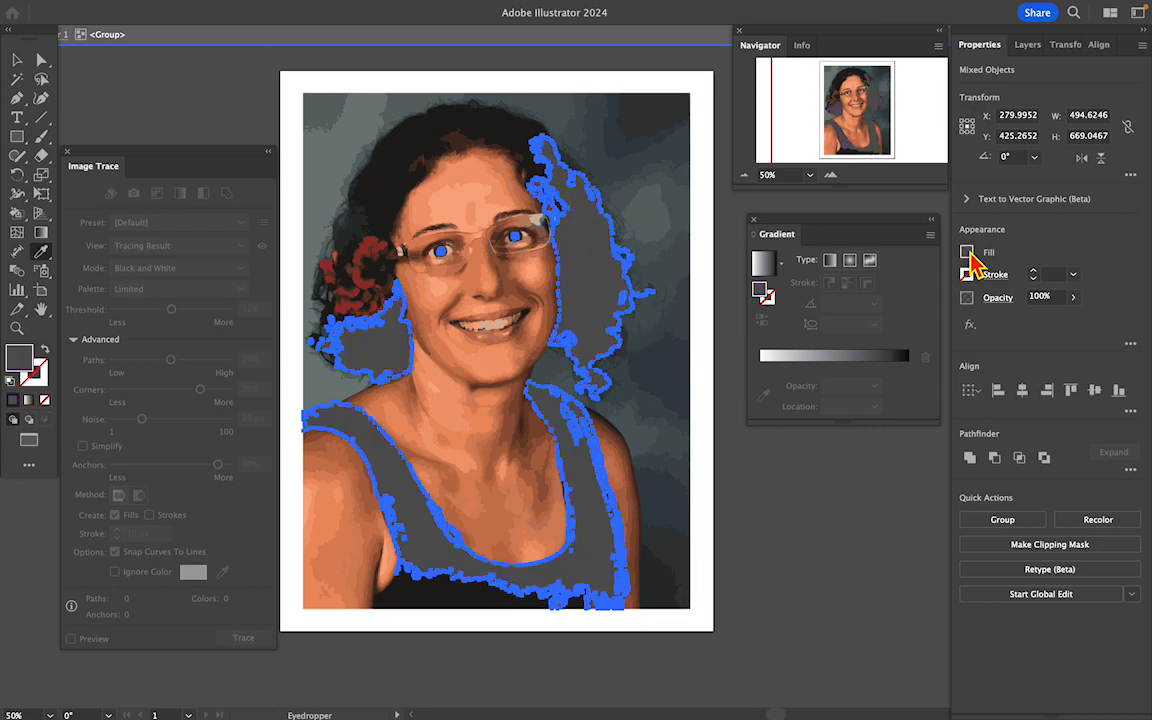
key("super+z")
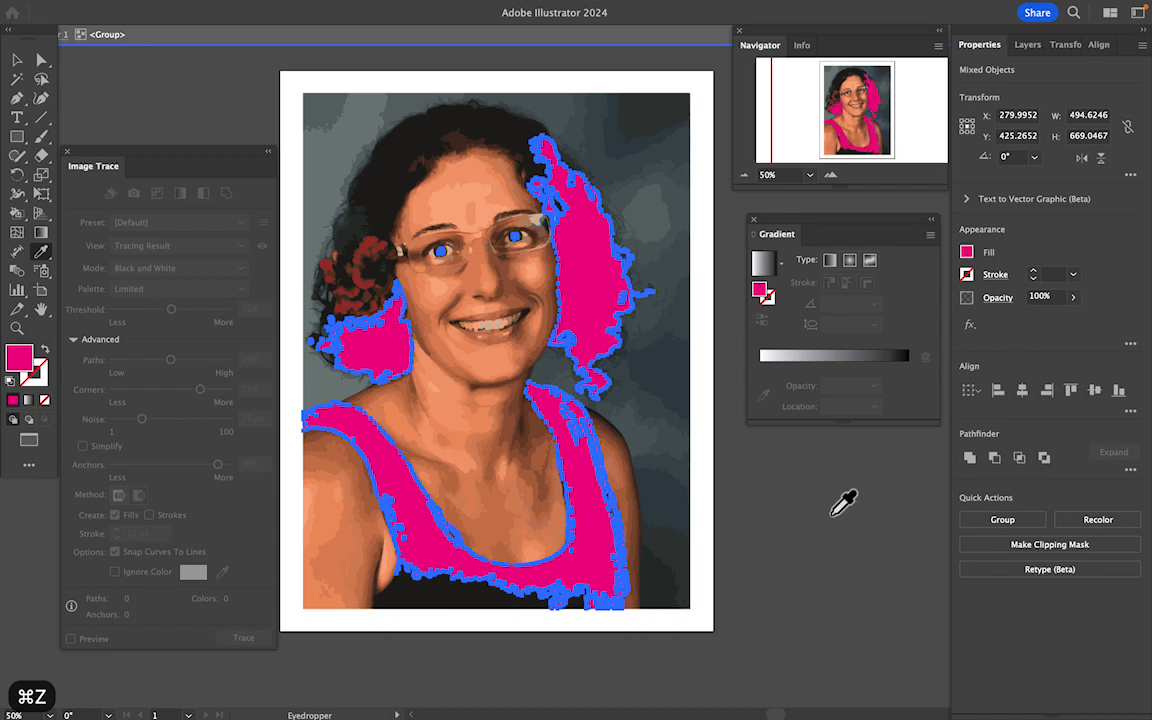
left_click(283, 10)
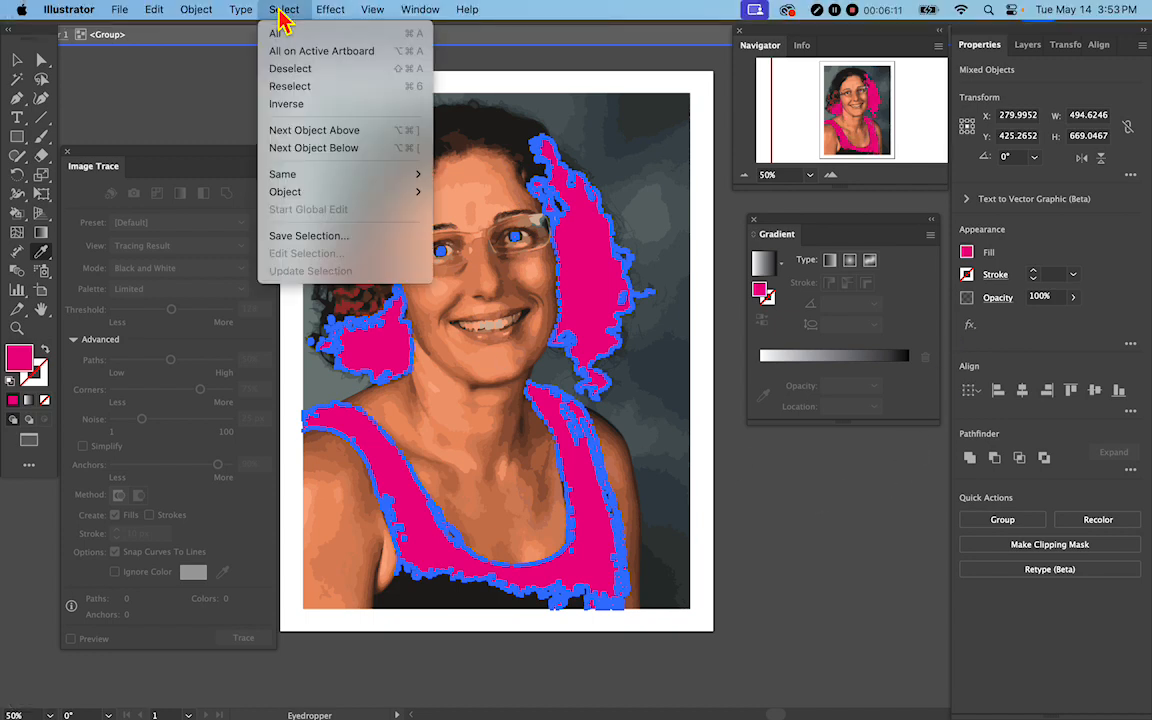
left_click(293, 70)
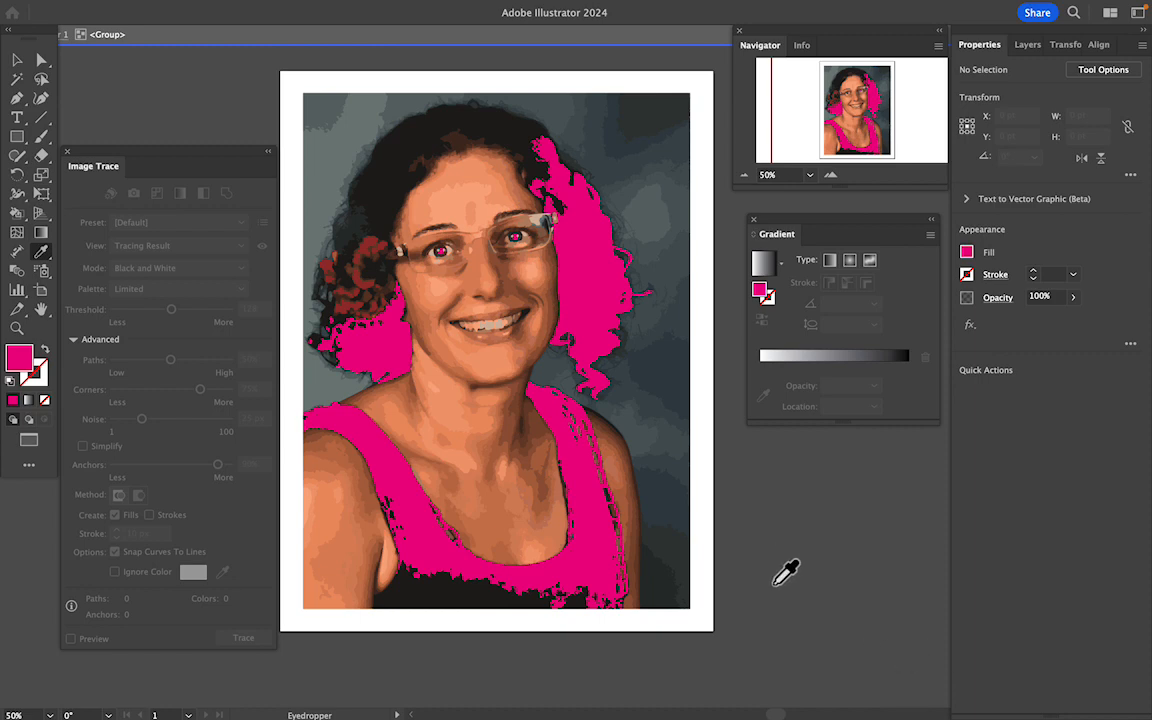
Select a small brownish-red path in the flower and extend the selection to all shapes with the same fill color
left_click(17, 60)
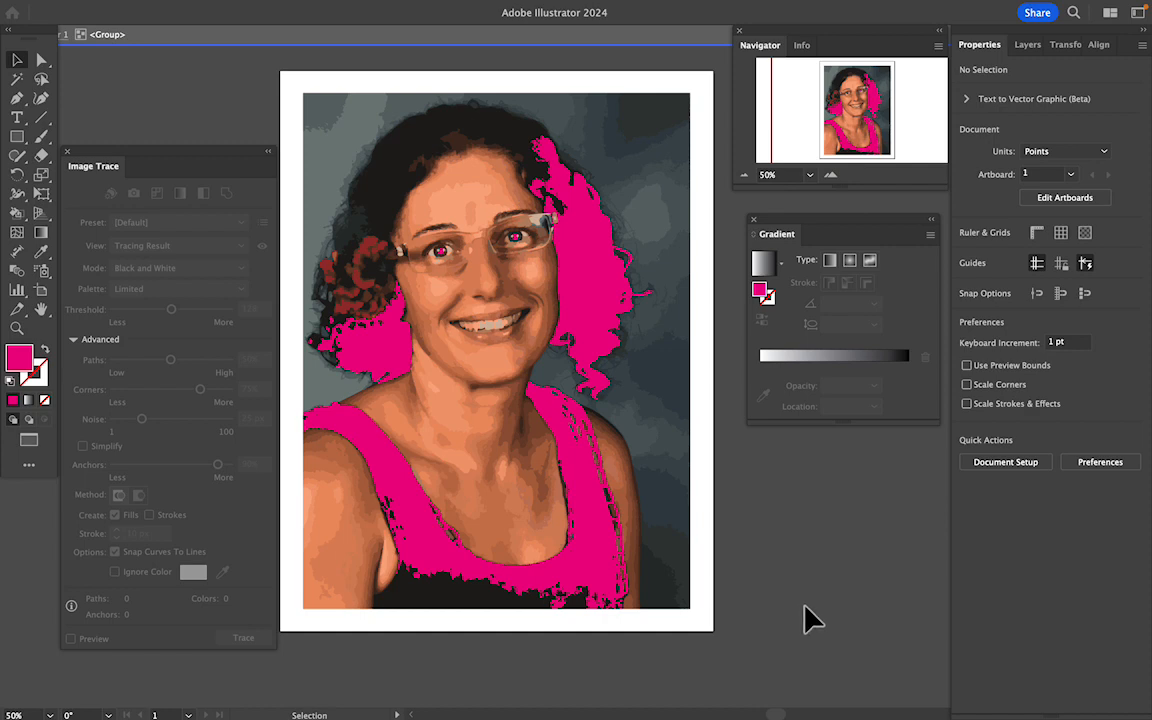
left_click(370, 244)
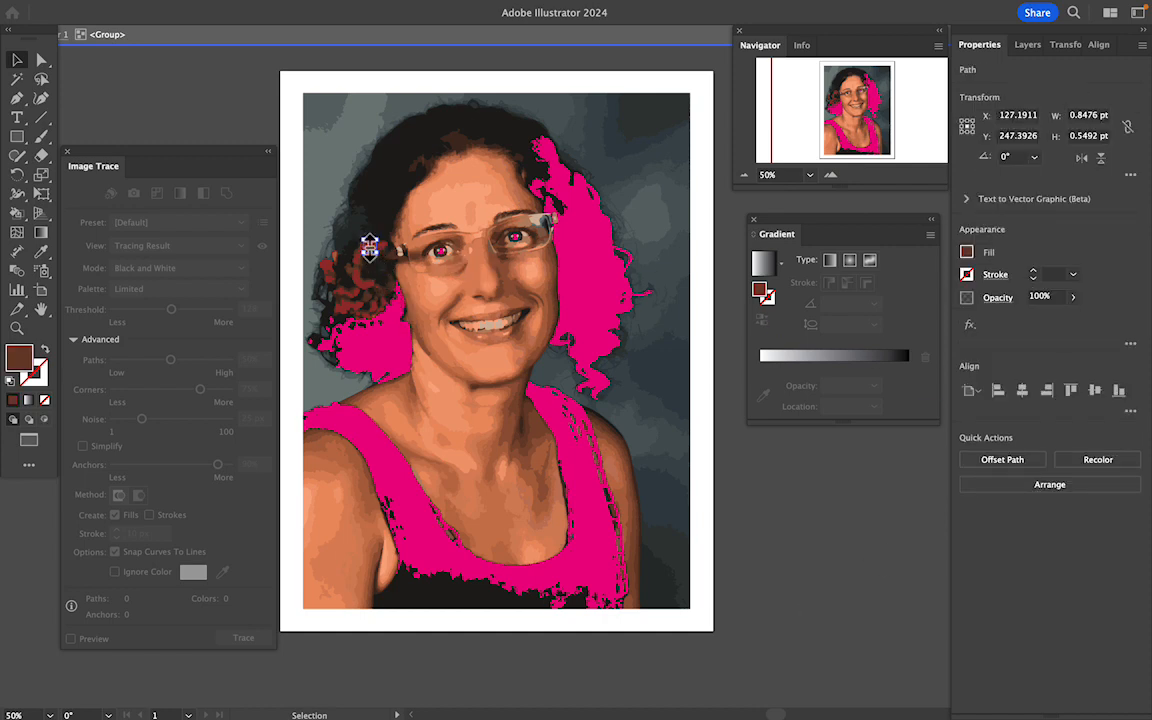
mouse_move(250, 5)
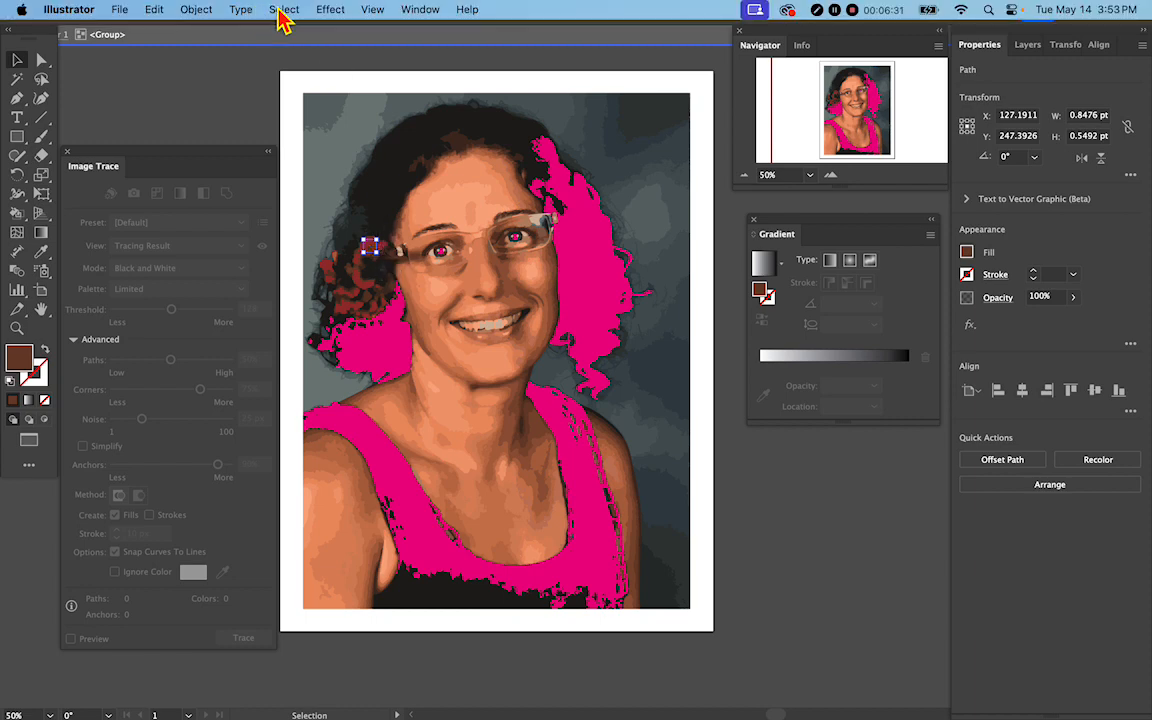
left_click(283, 12)
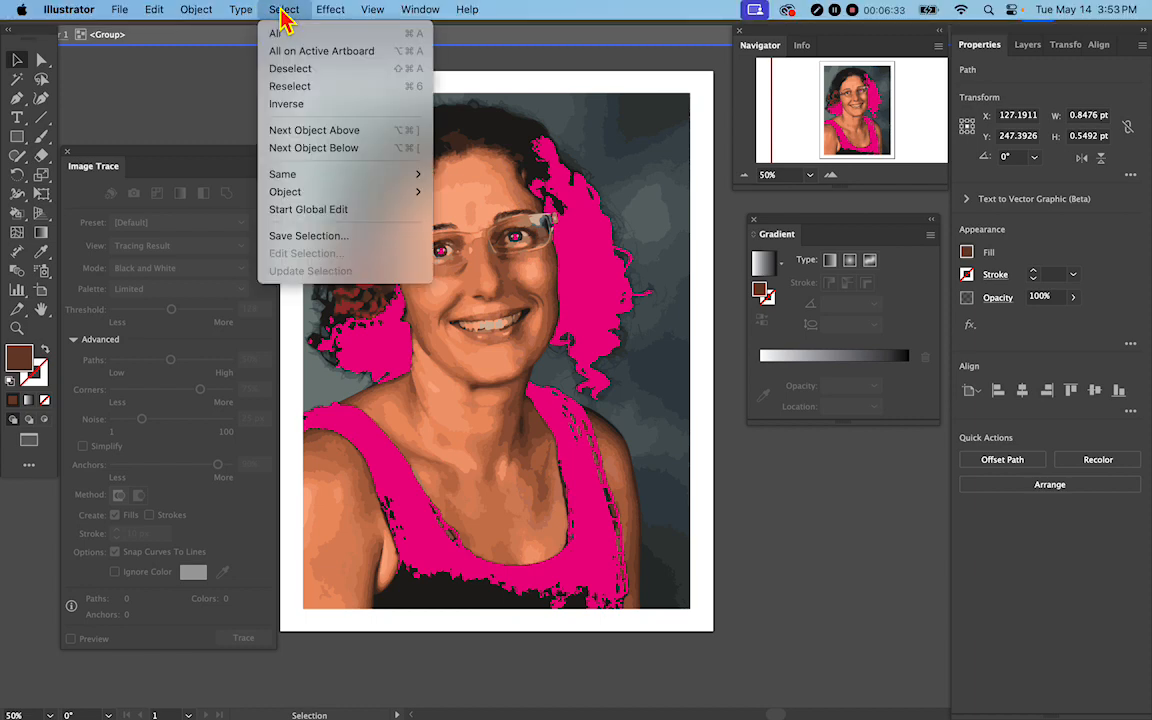
mouse_move(327, 175)
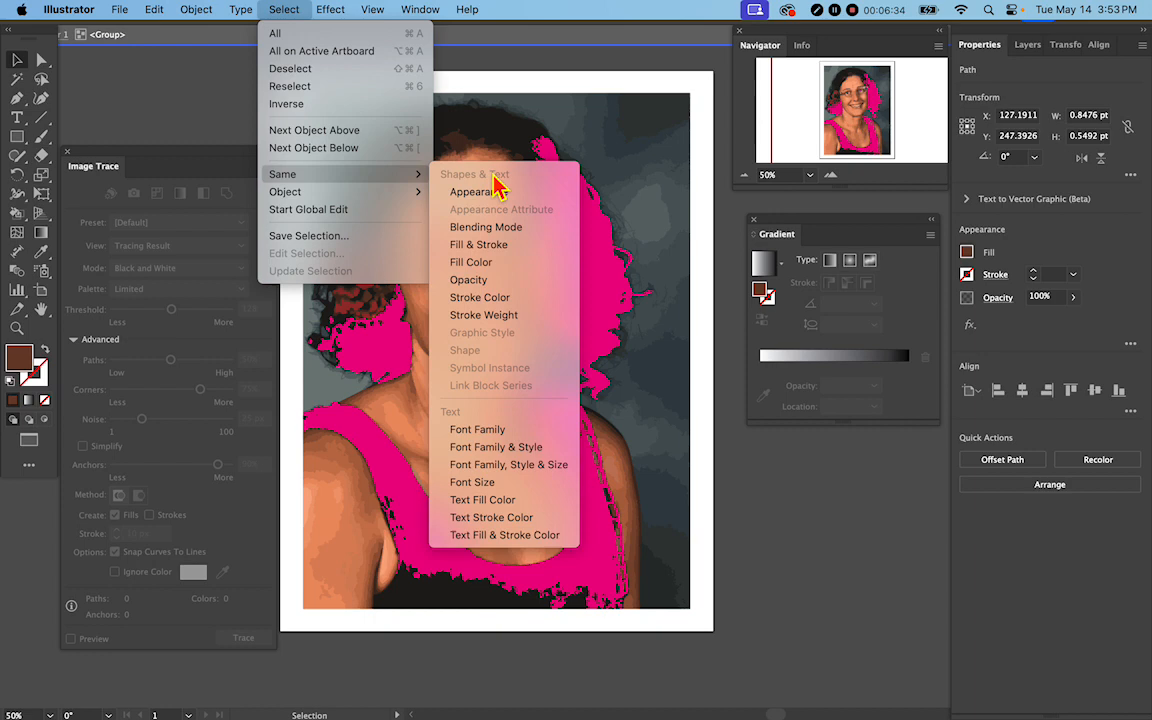
left_click(499, 268)
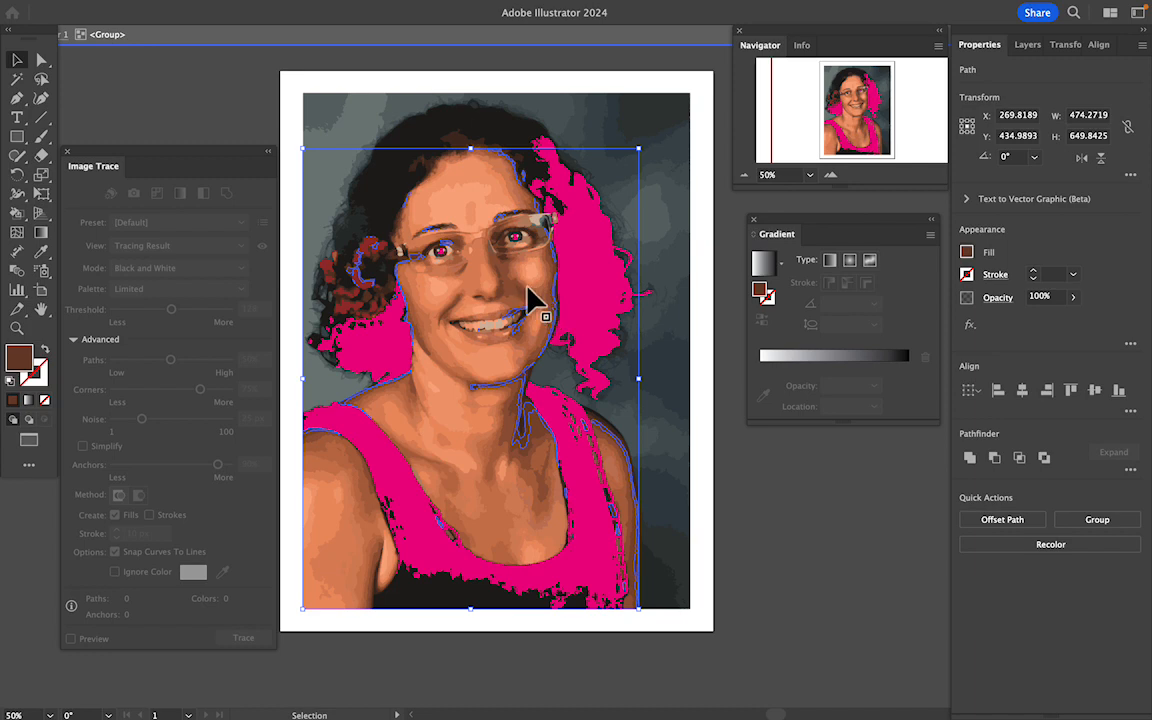
Pick individual dark red shapes around the flower and look through the paths listed in the isolated group
left_click(340, 312)
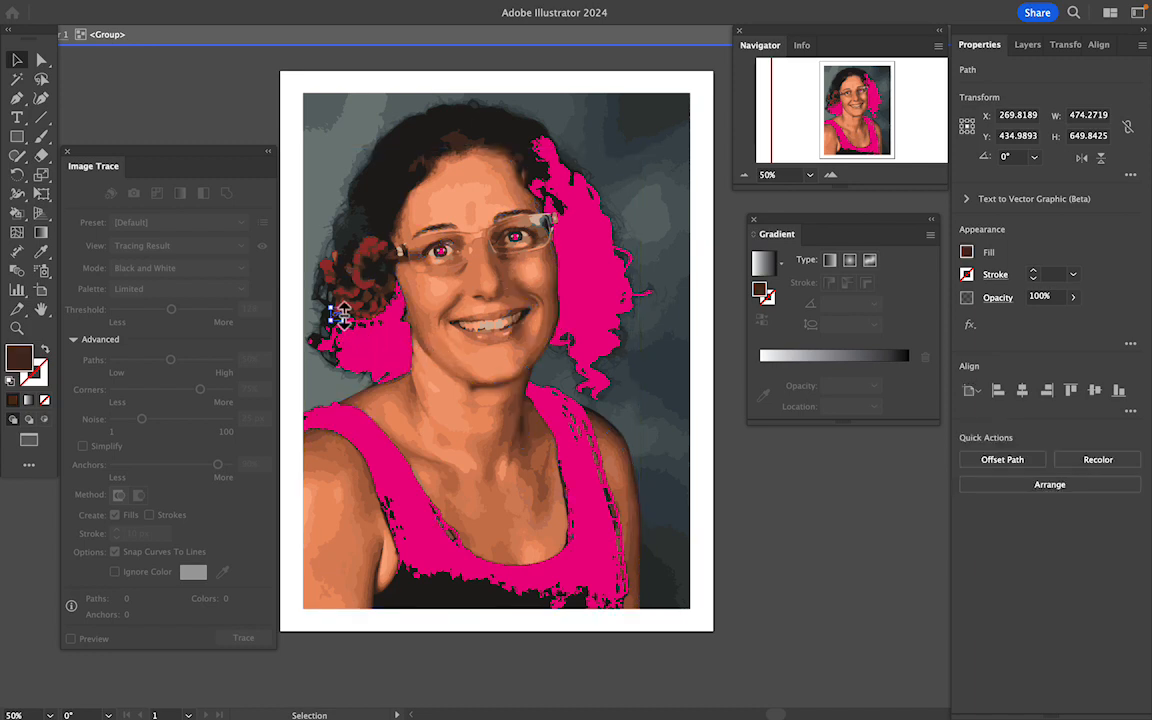
left_click(333, 272)
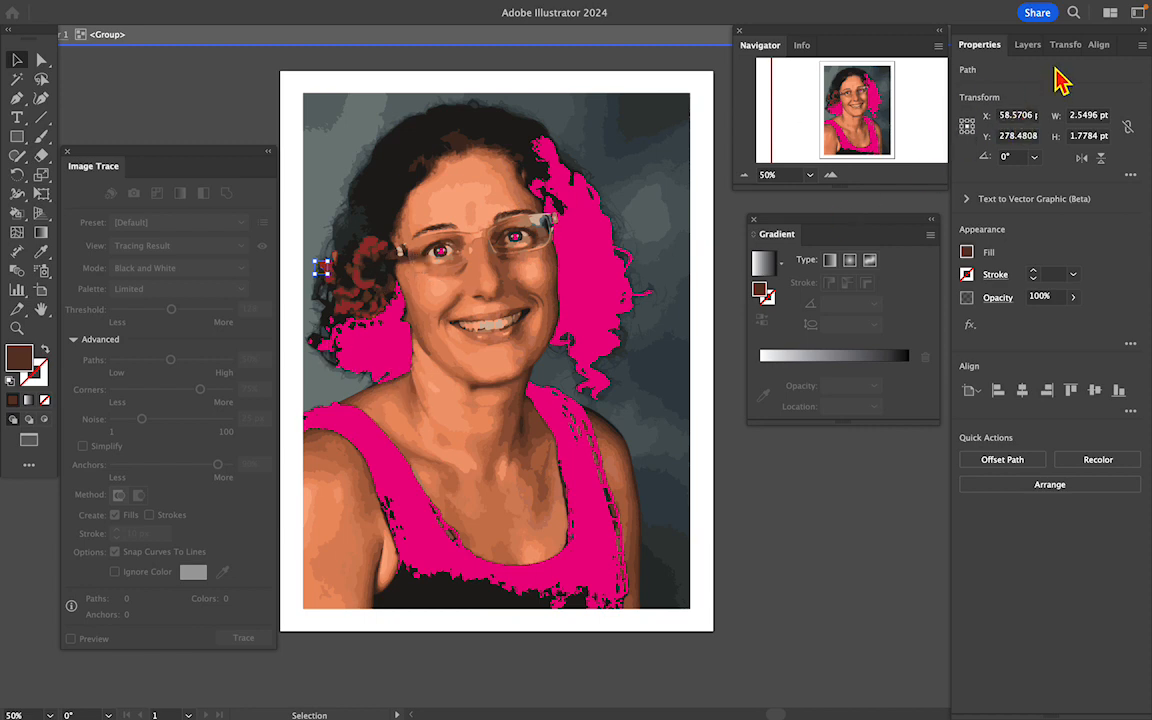
left_click(1030, 46)
scroll(1080, 318, "down", 10)
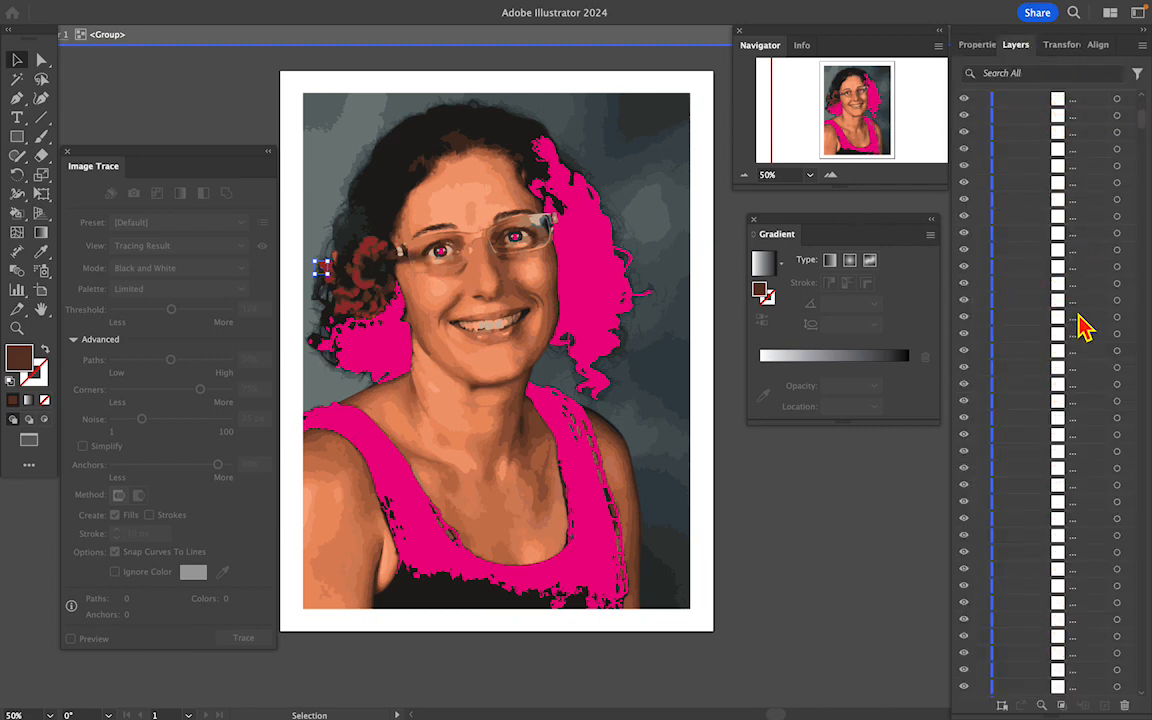
left_click_drag(1148, 175, 1139, 103)
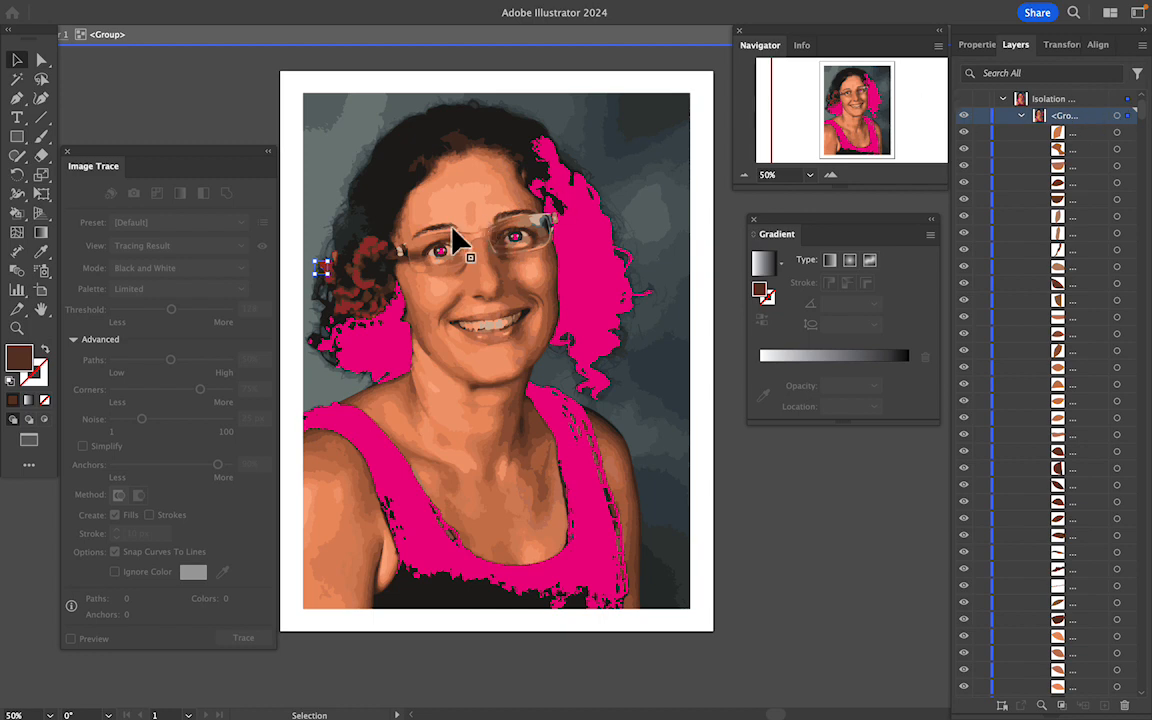
Select a bright red petal shape in the hair flower and extend the selection to all shapes with the same fill color
left_click(365, 280)
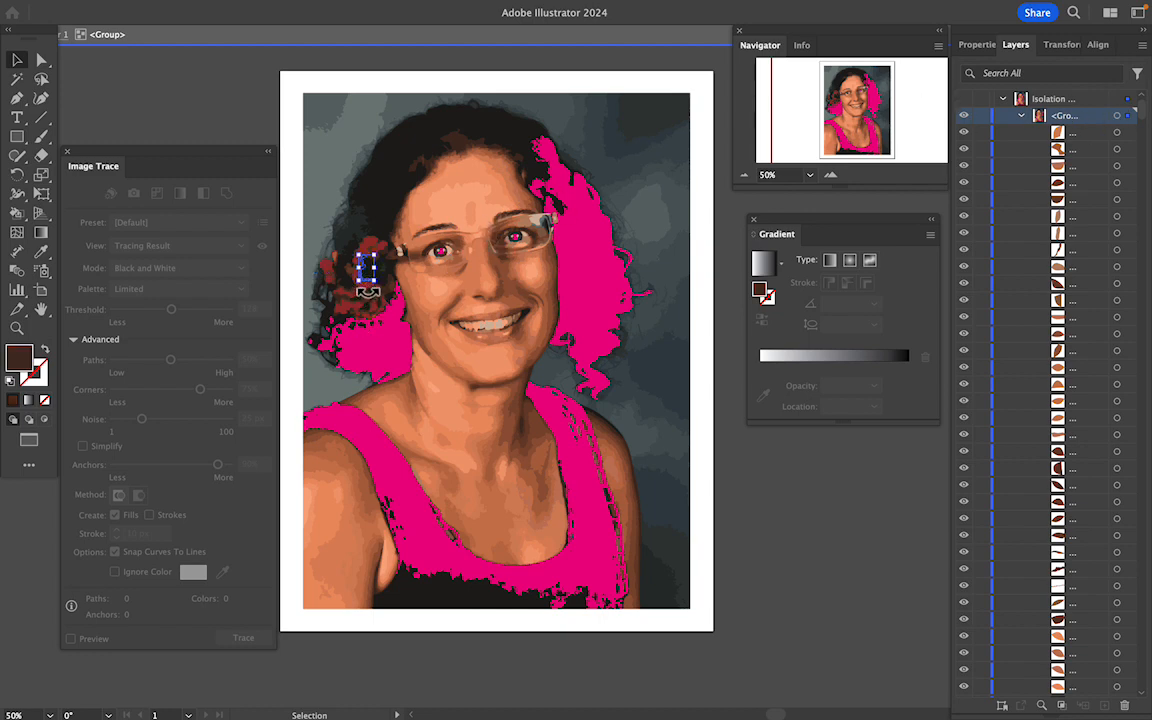
left_click(830, 175)
left_click(830, 175)
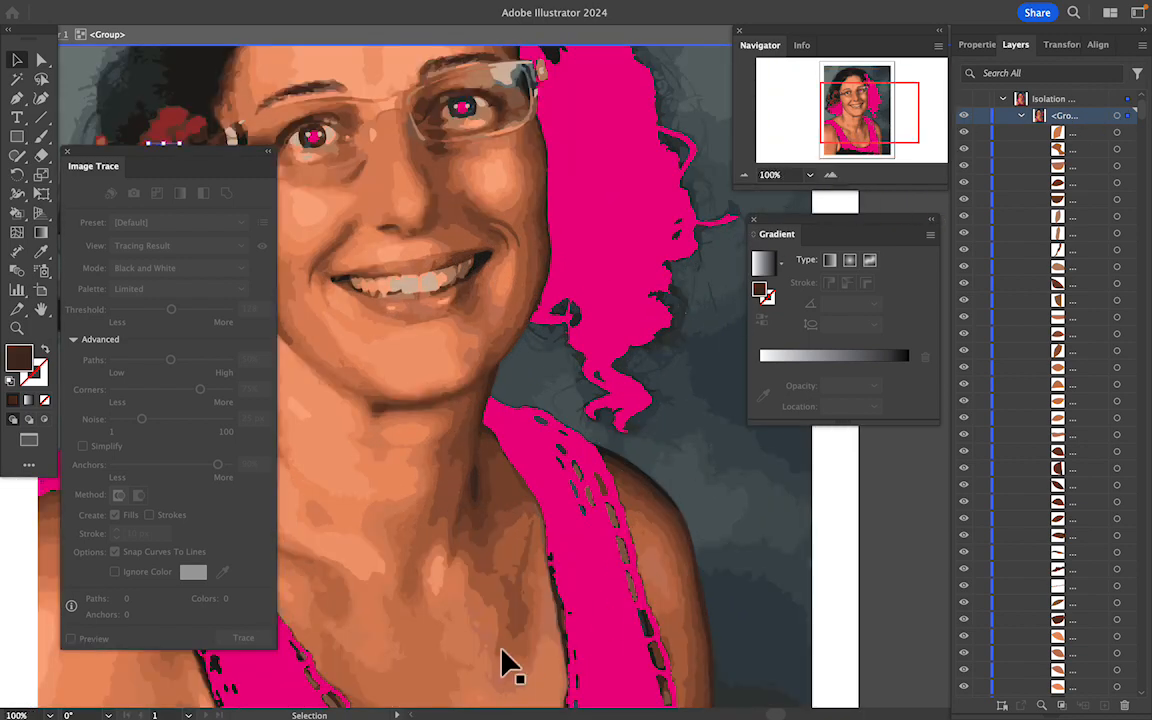
left_click_drag(147, 159, 154, 218)
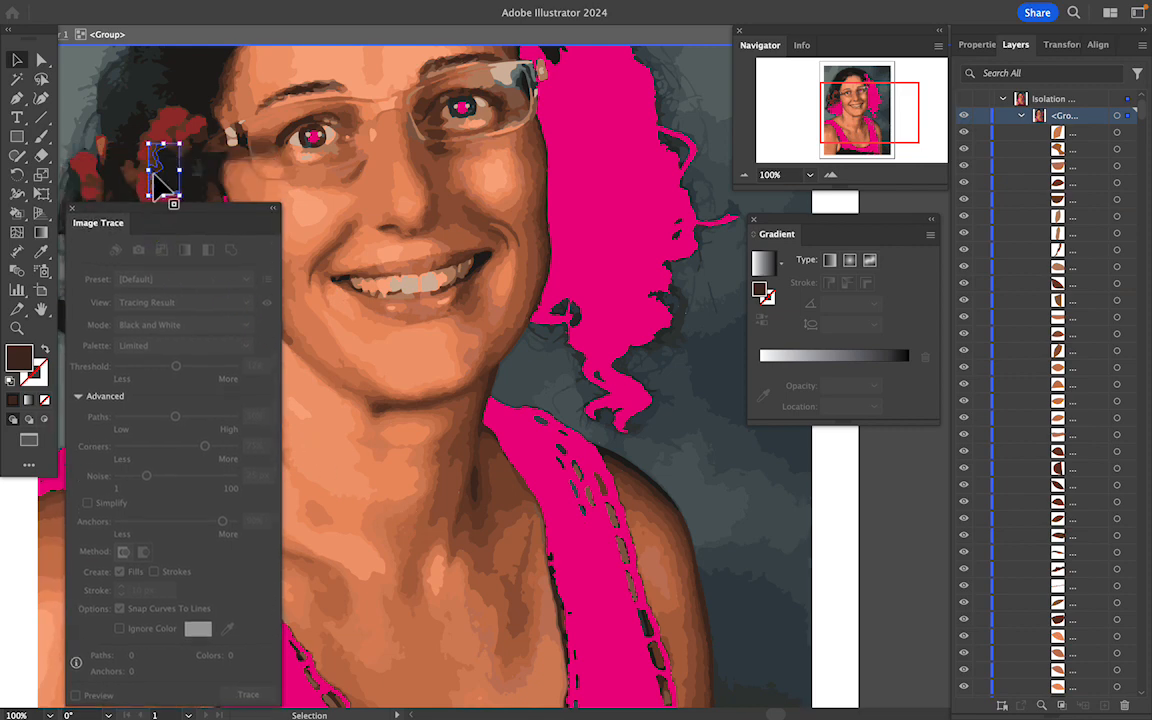
left_click(168, 122)
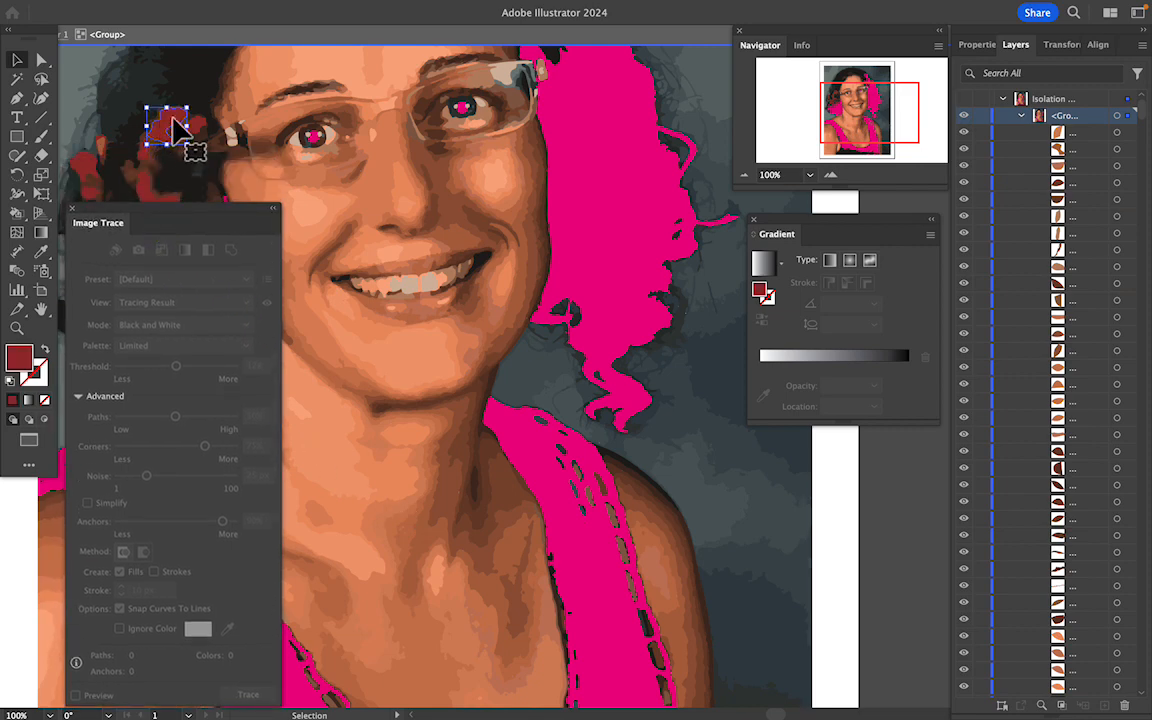
mouse_move(239, 10)
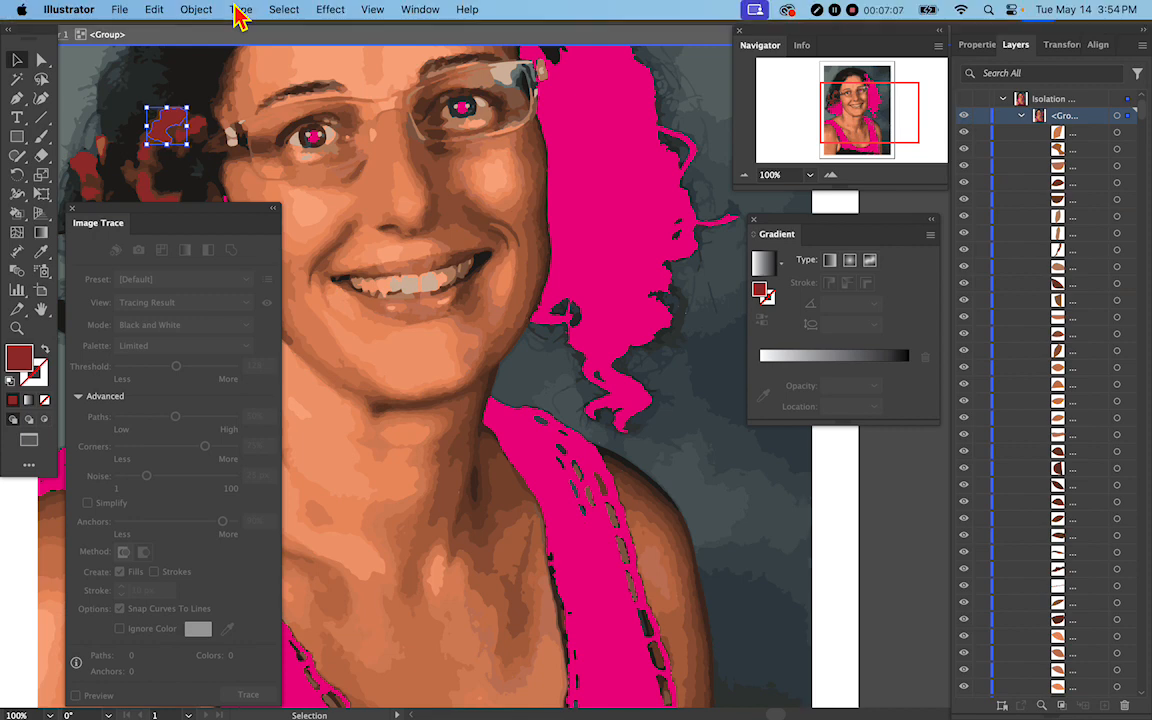
left_click(284, 10)
mouse_move(308, 177)
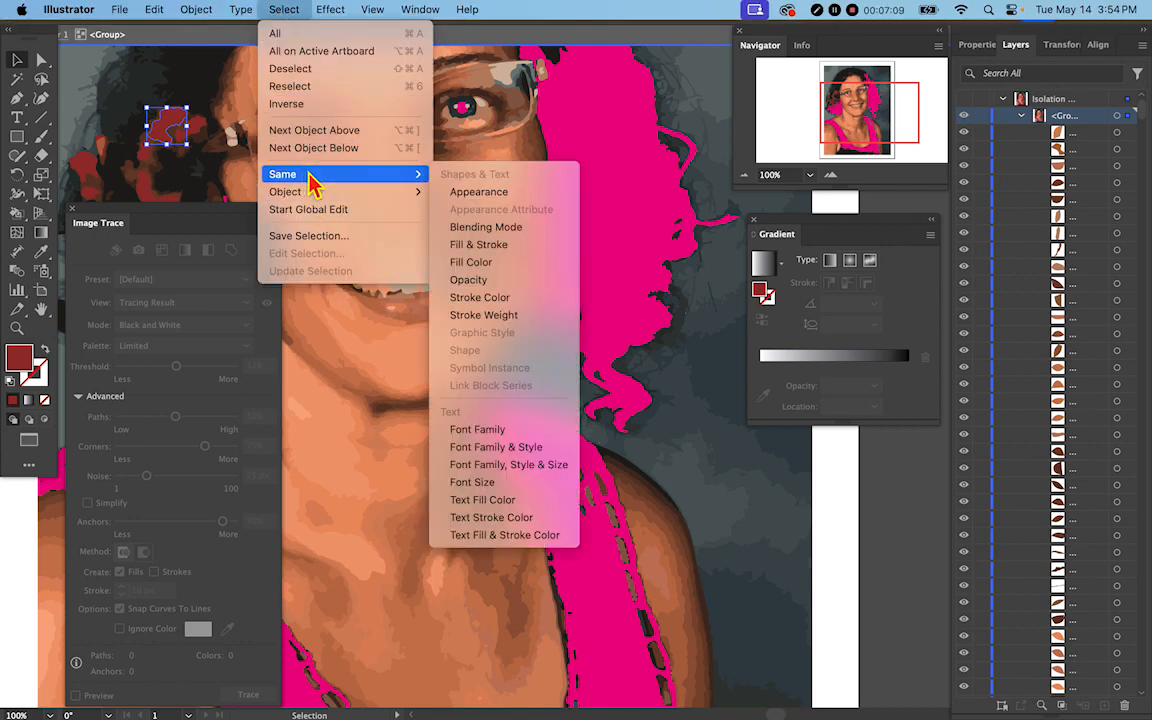
left_click(485, 264)
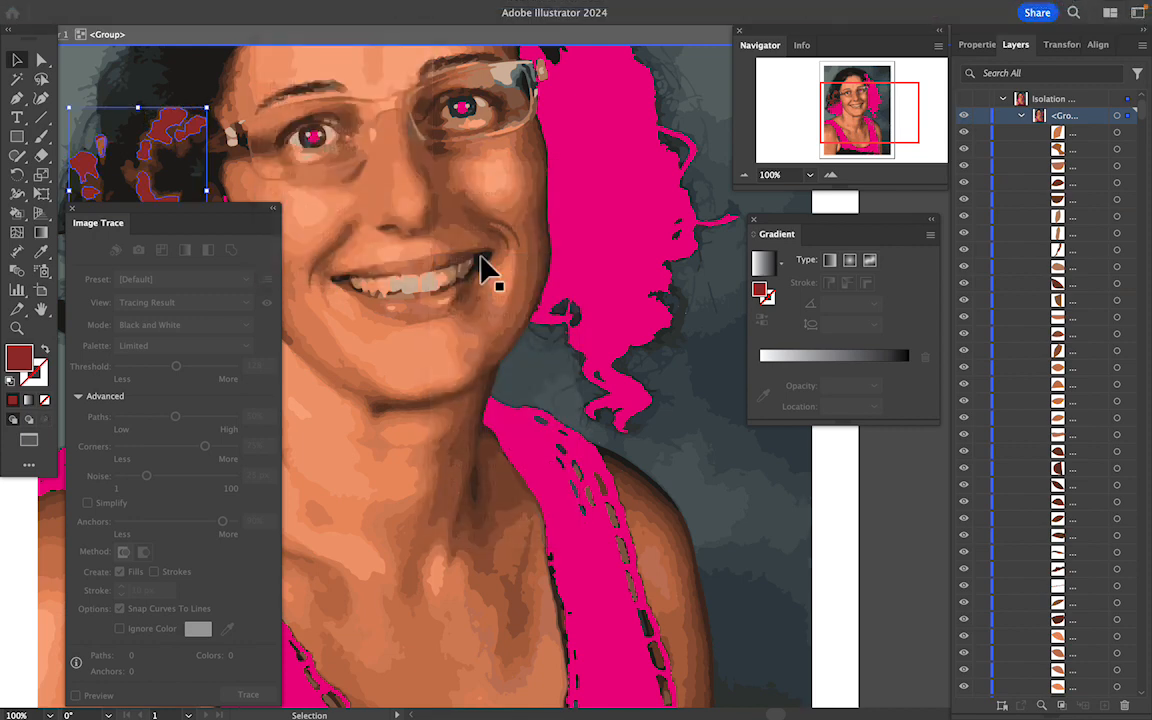
left_click_drag(215, 222, 512, 346)
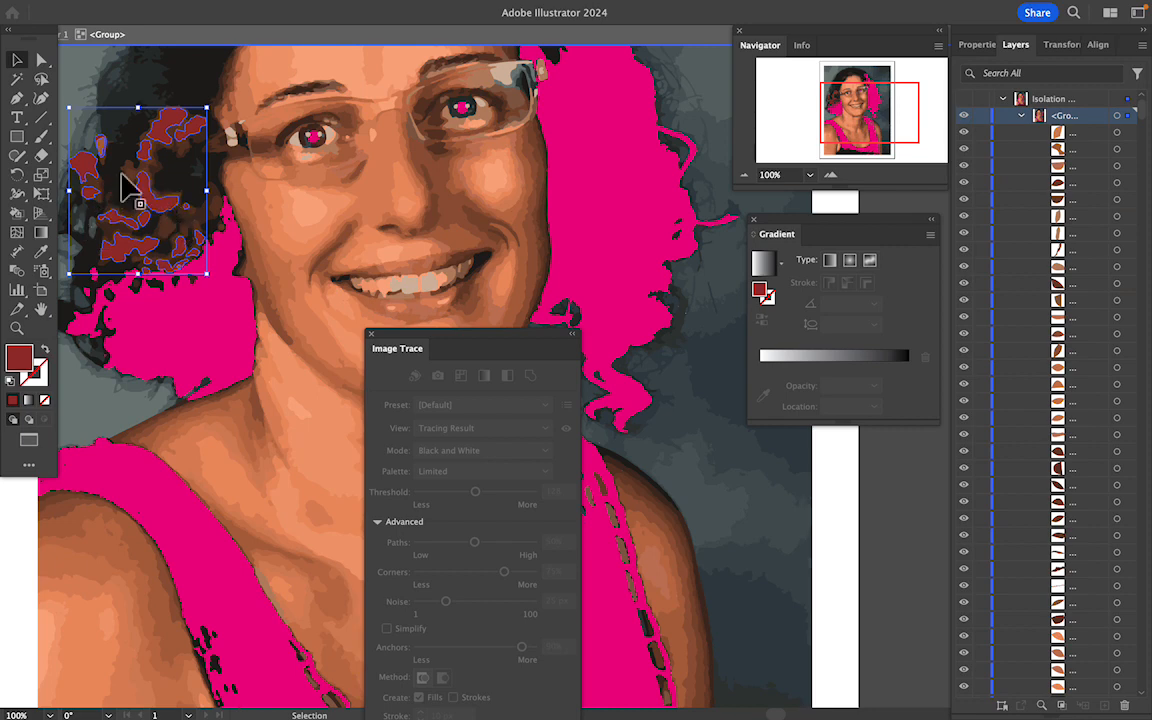
Fill the selected flower petal shapes with the yellow swatch from the bright color group
mouse_move(315, 17)
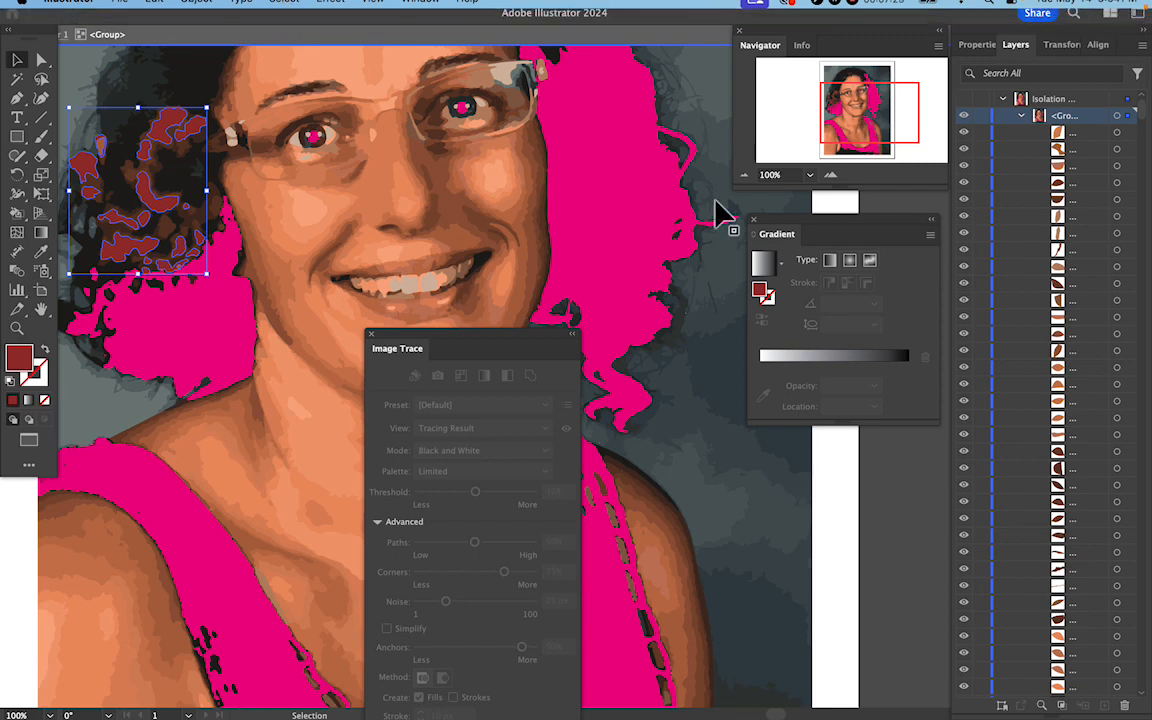
left_click(984, 46)
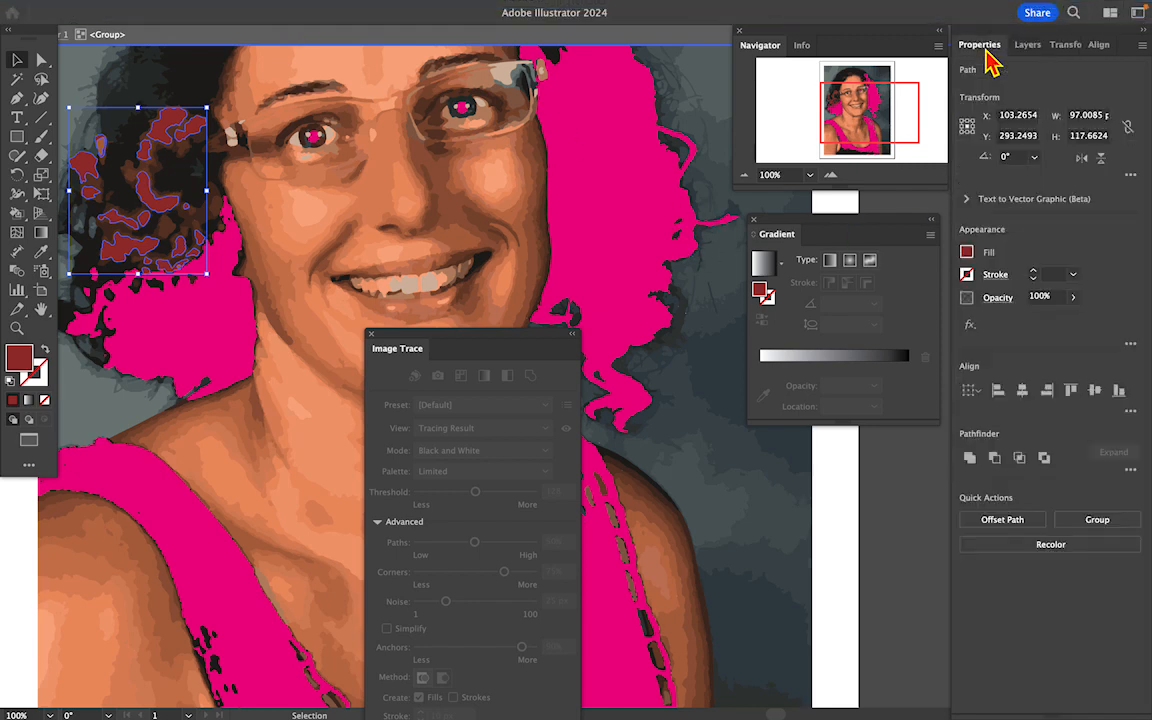
left_click(967, 252)
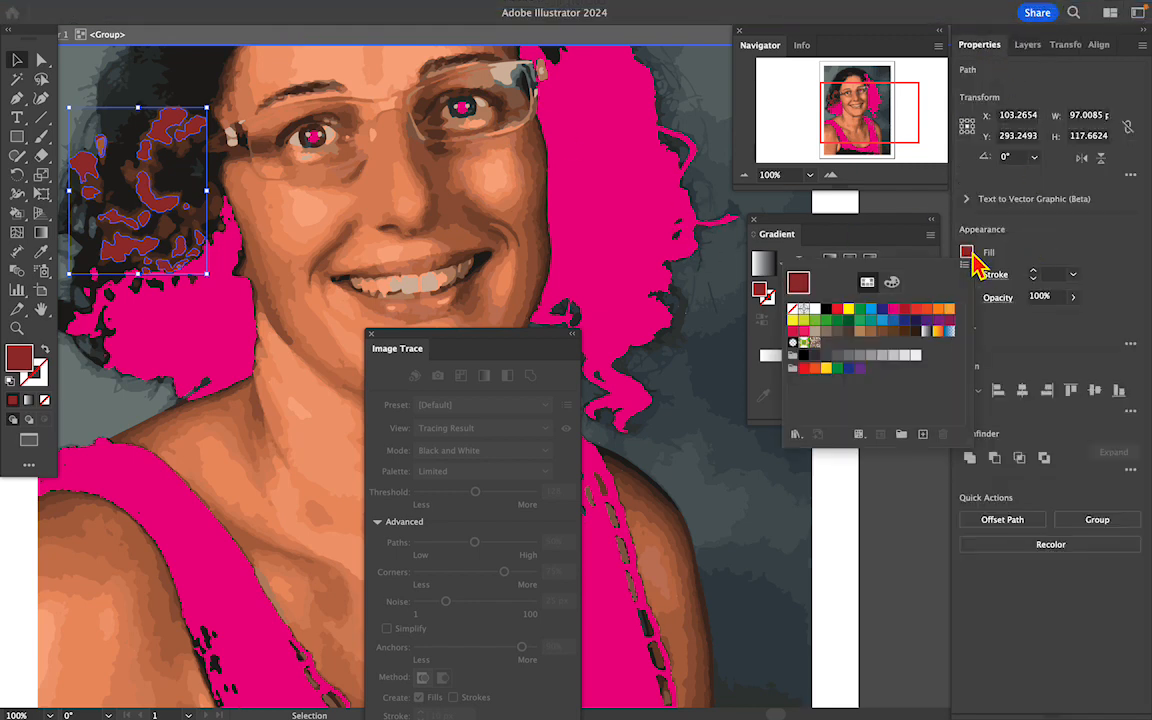
left_click(948, 311)
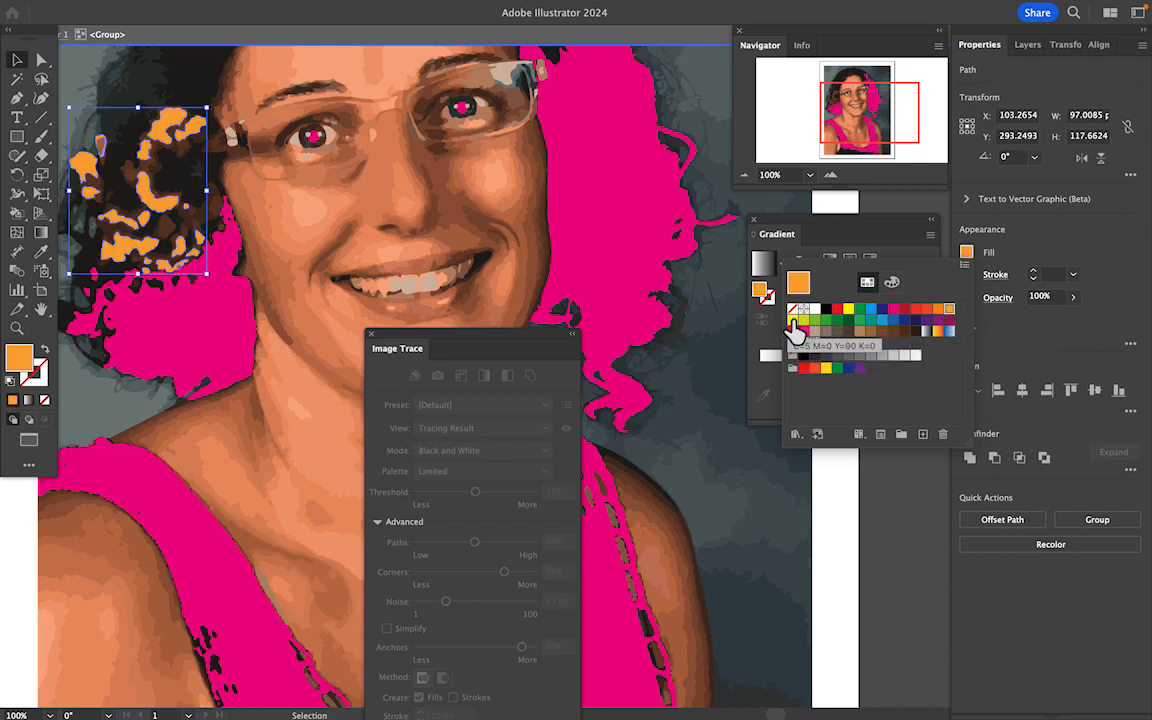
left_click(826, 369)
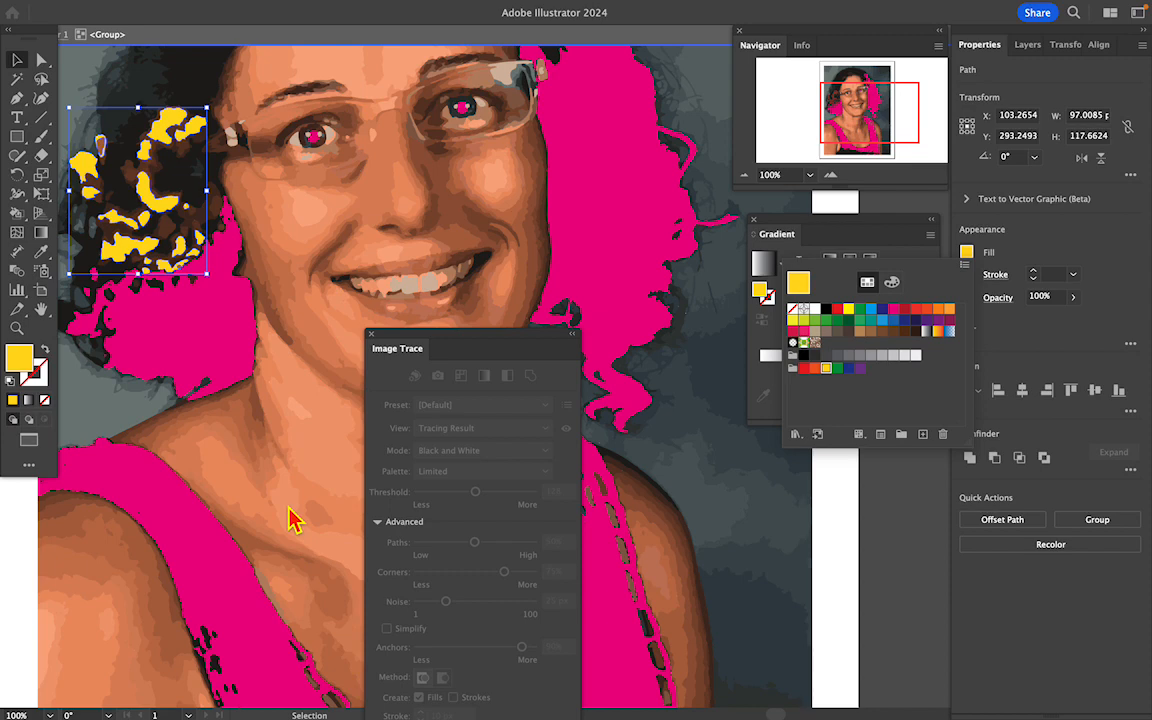
key("Escape")
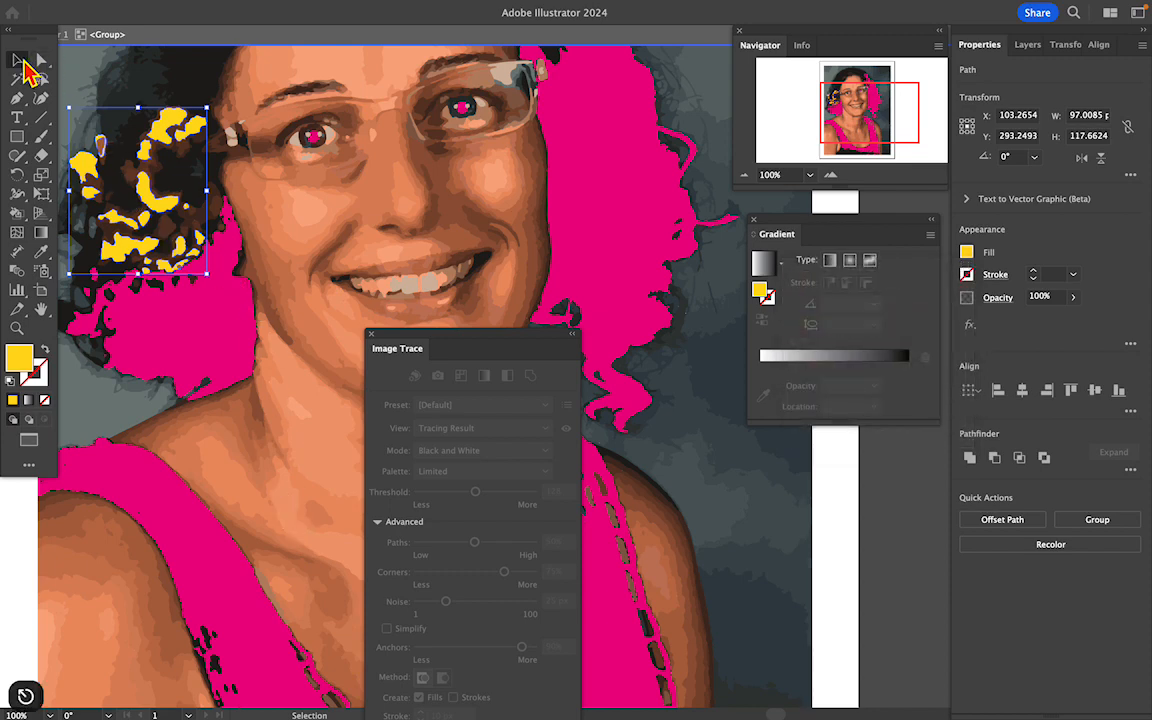
Select the black hair shape with all shapes sharing its fill color, and attach the Image Trace panel beneath the Gradient panel
scroll(311, 406, "up", 3)
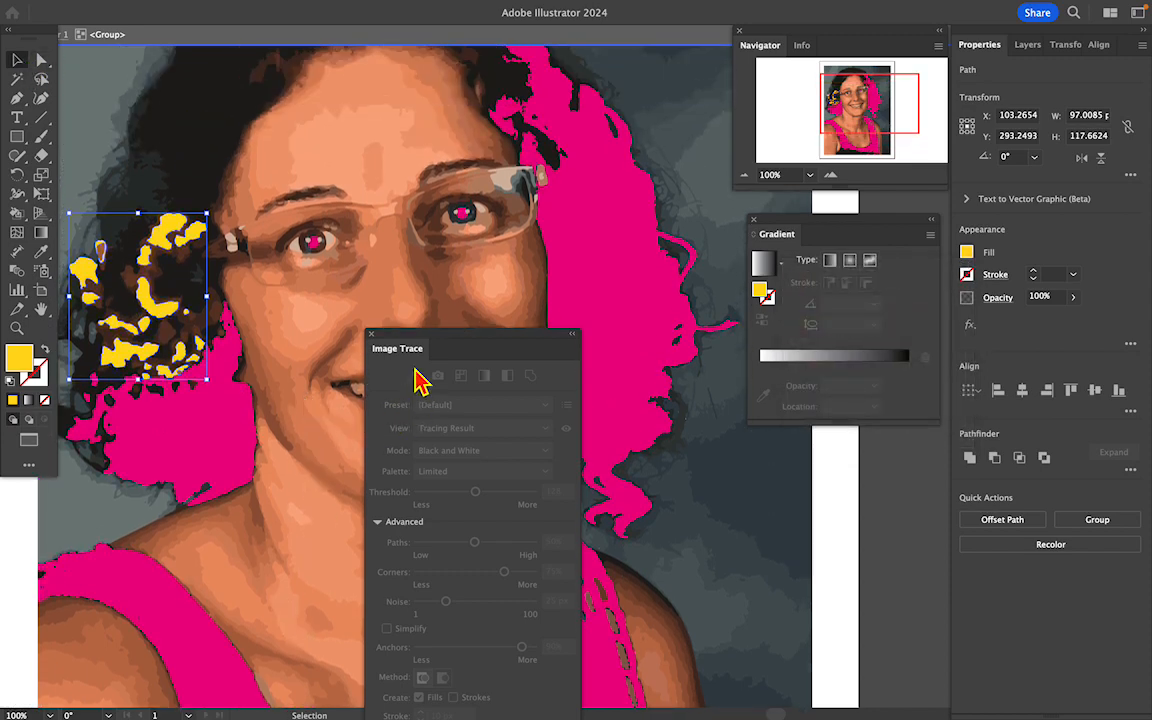
mouse_move(411, 342)
left_mouse_down()
mouse_move(764, 548)
mouse_move(760, 516)
left_mouse_up()
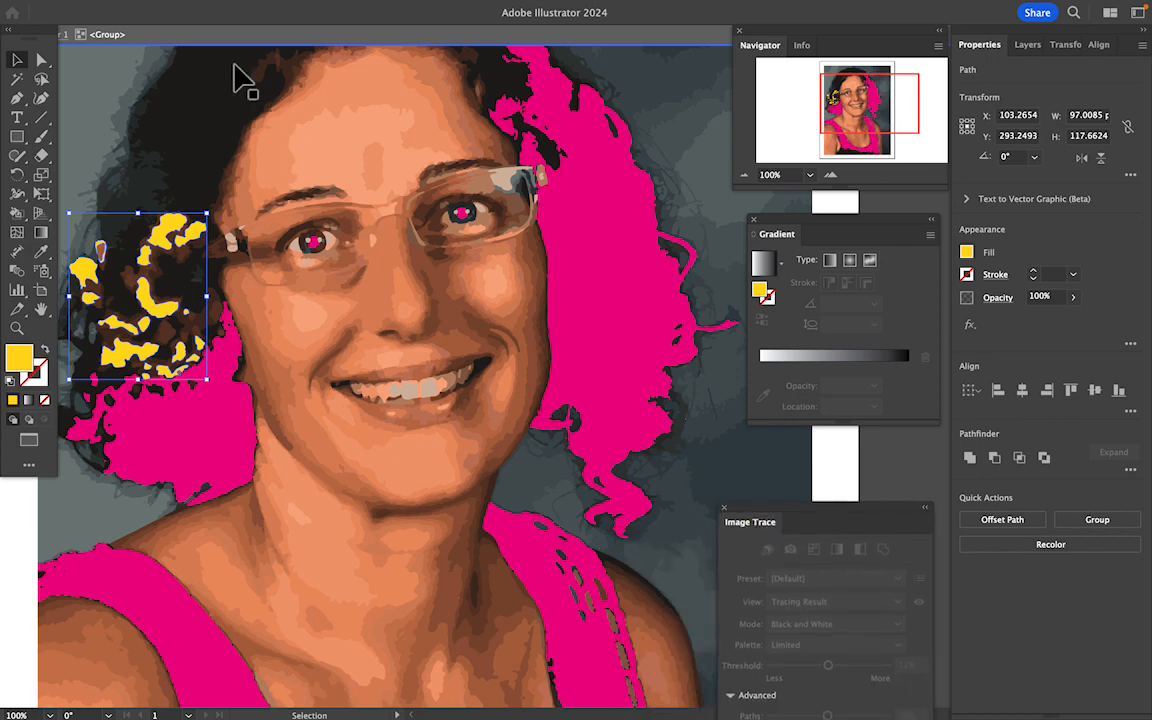
left_click(183, 117)
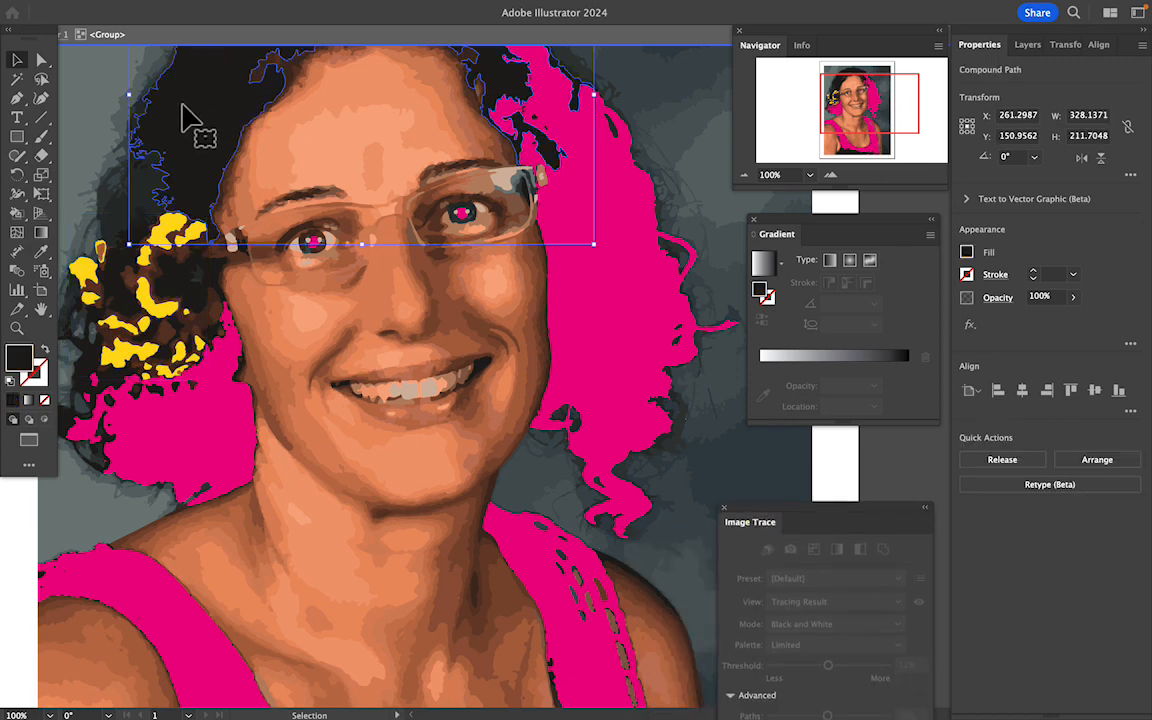
mouse_move(168, 8)
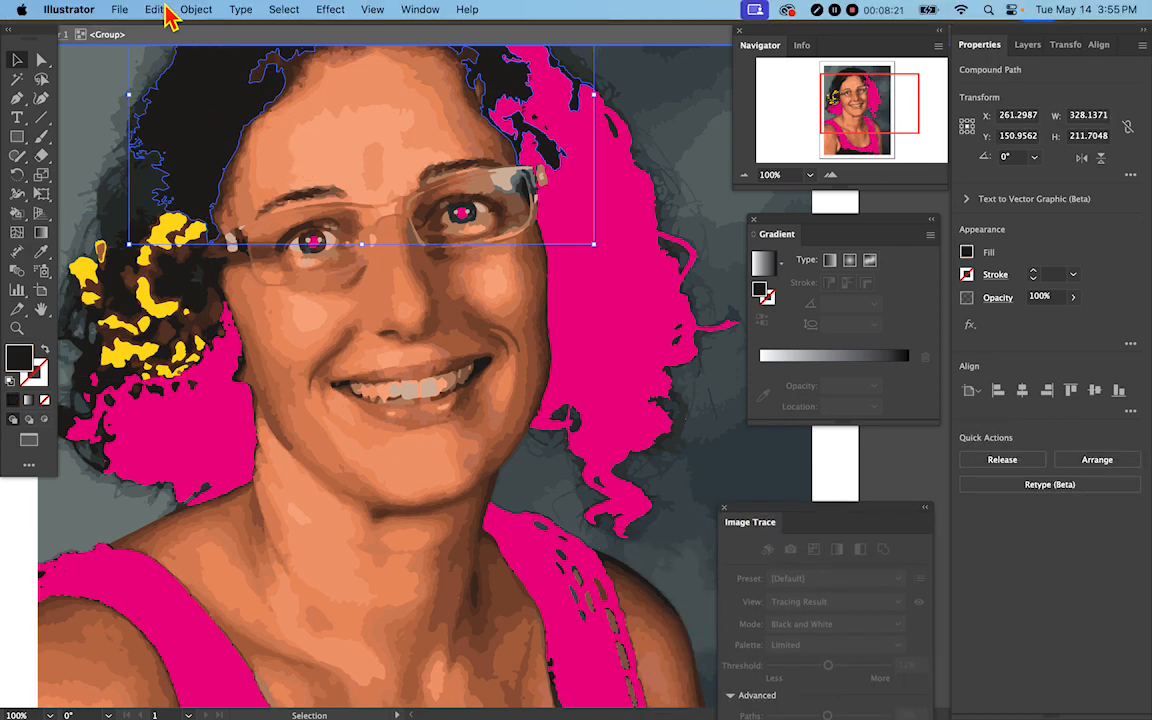
left_click(284, 10)
mouse_move(411, 175)
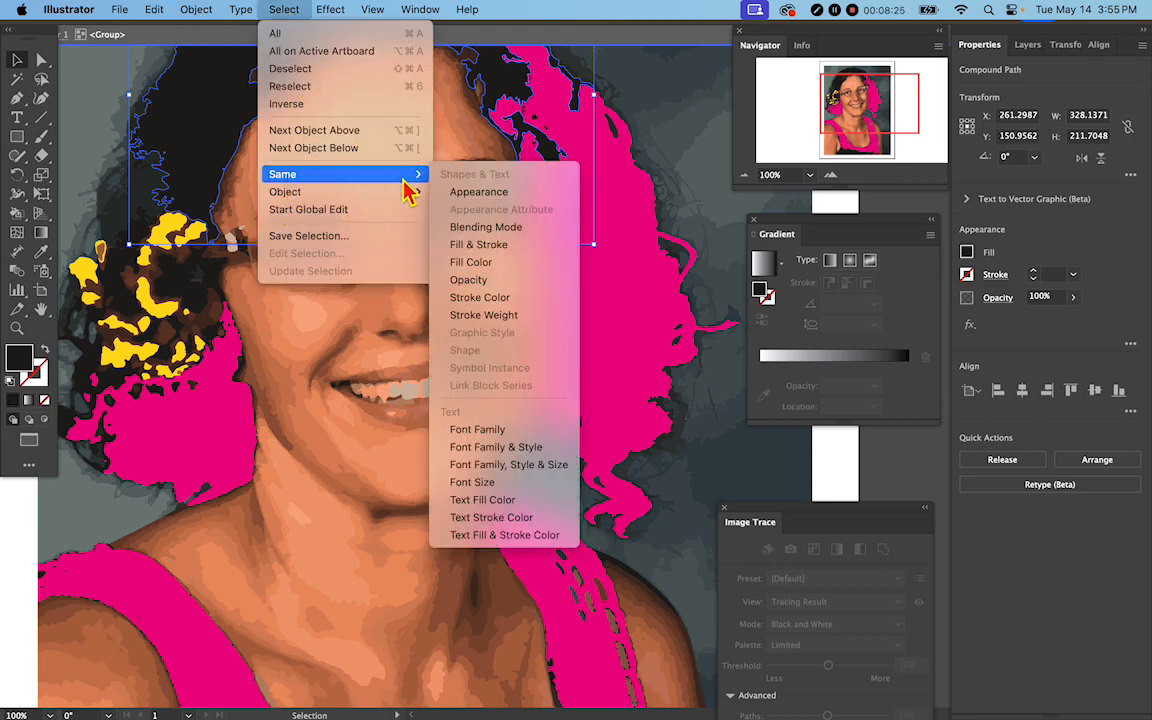
left_click(497, 262)
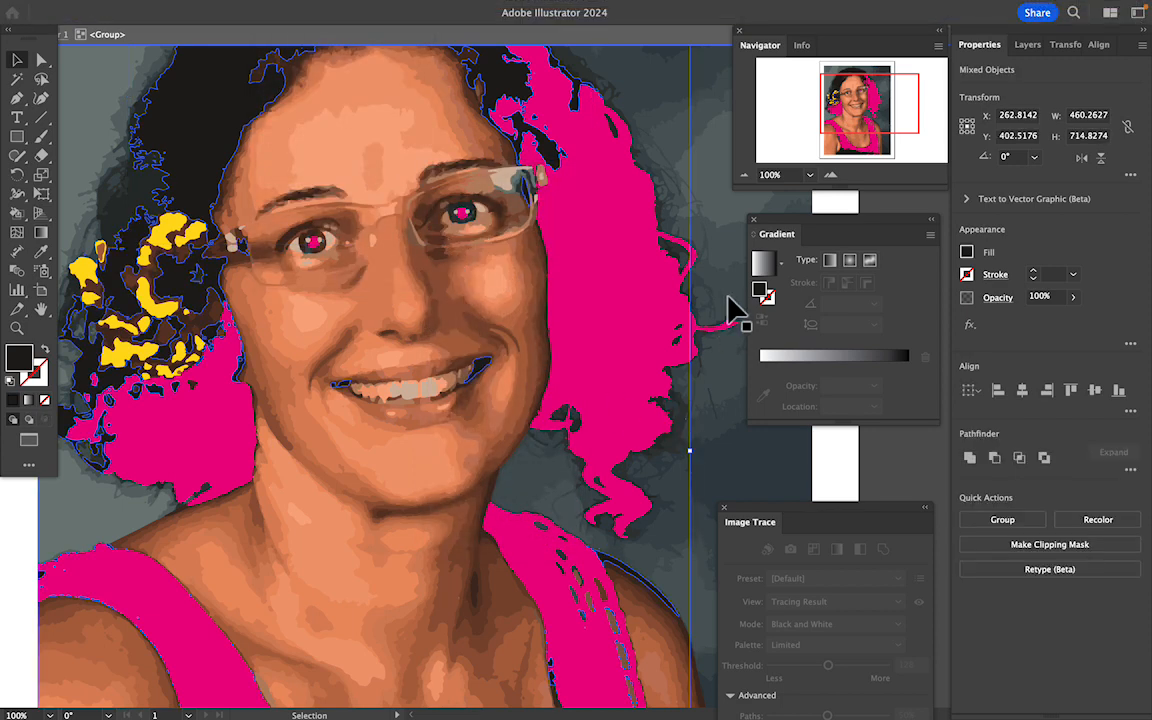
mouse_move(787, 519)
left_mouse_down()
mouse_move(805, 385)
mouse_move(800, 440)
left_mouse_up()
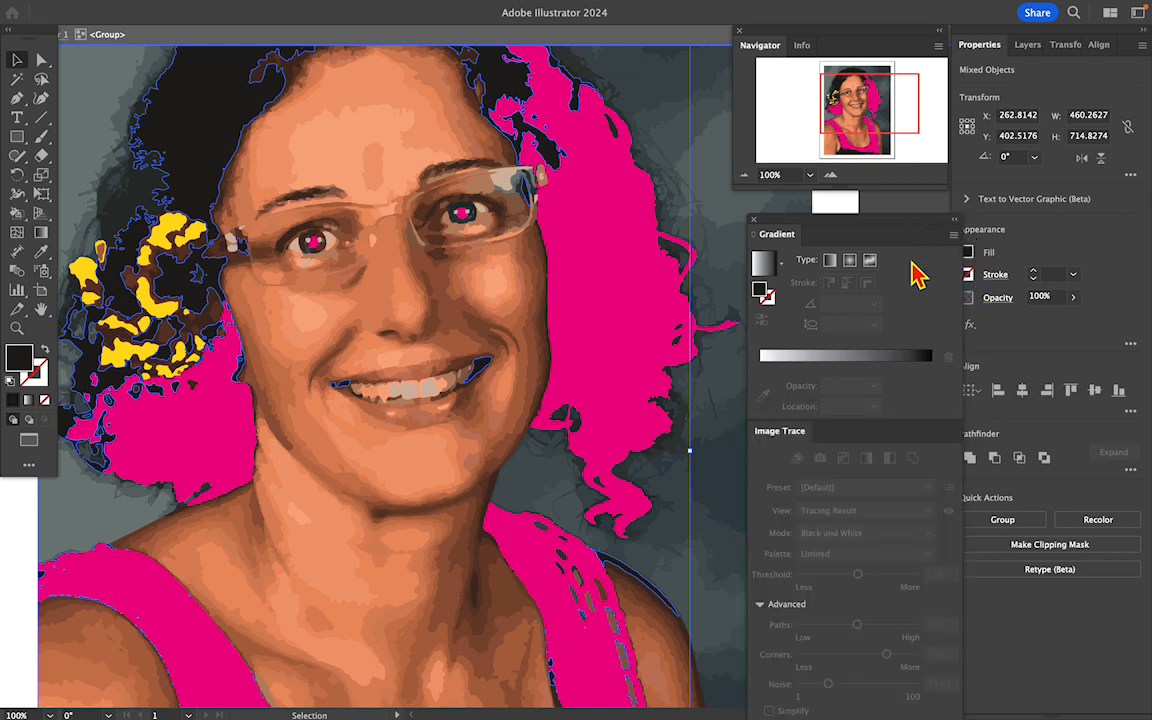
Recolor the selected black shapes with the pink swatch C=0 M=95 Y=20 K=0
left_click(968, 254)
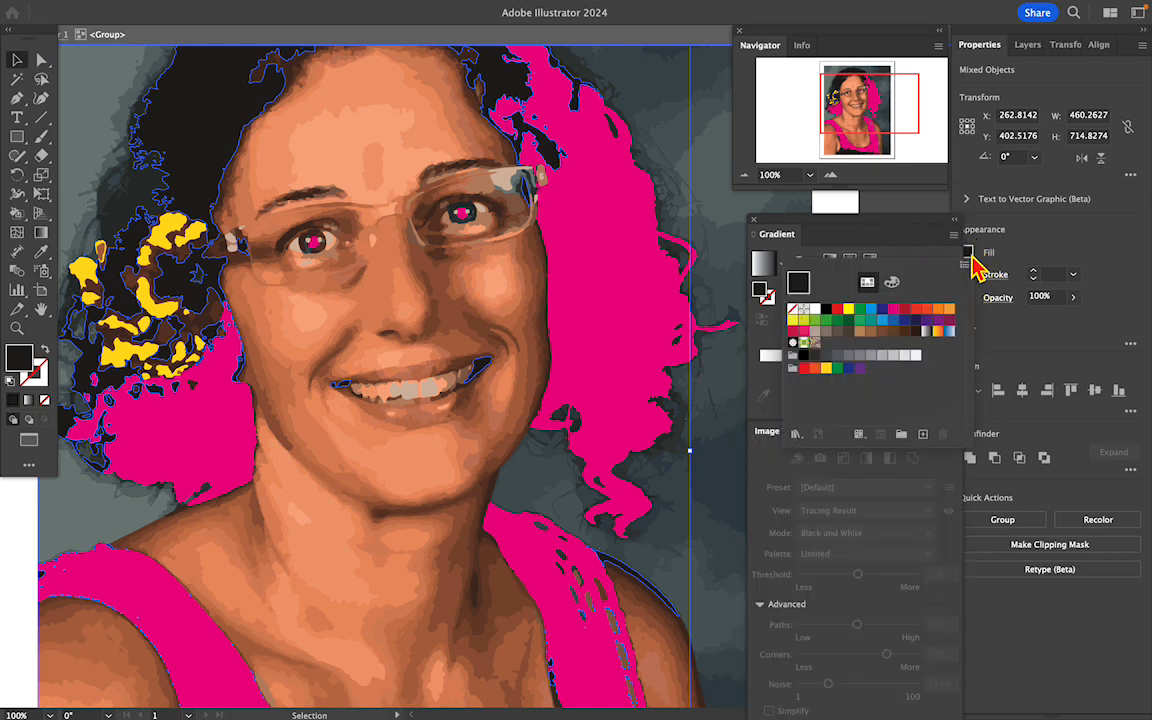
left_click(904, 311)
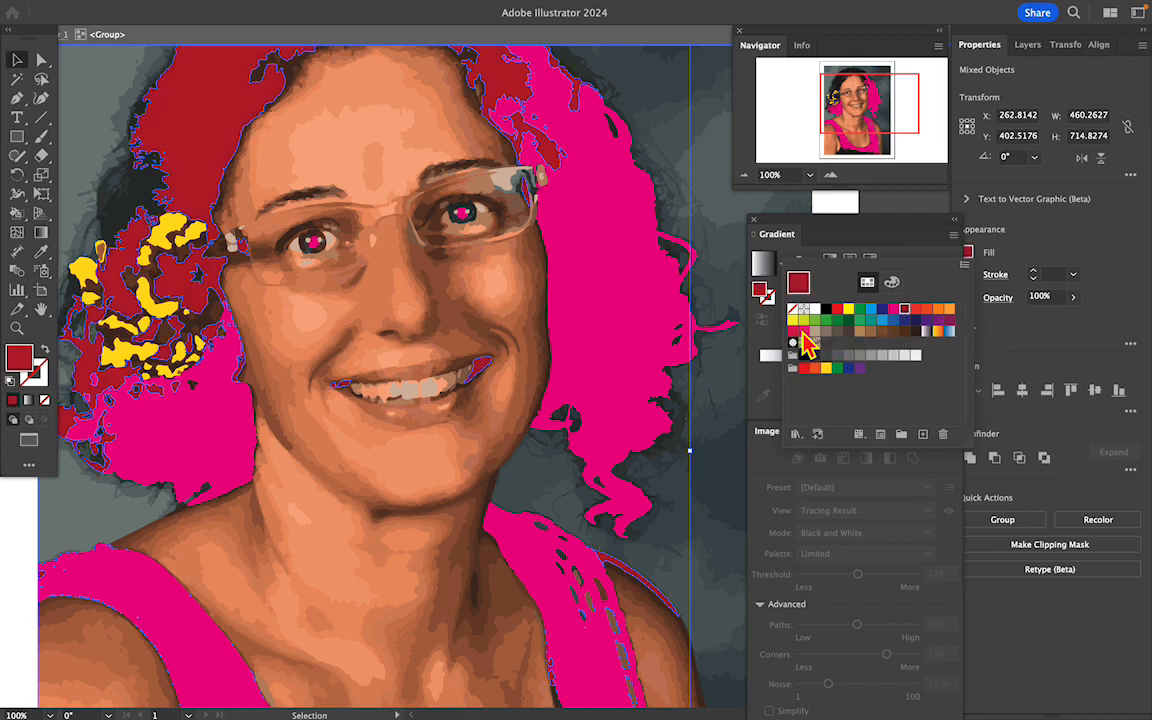
left_click(801, 334)
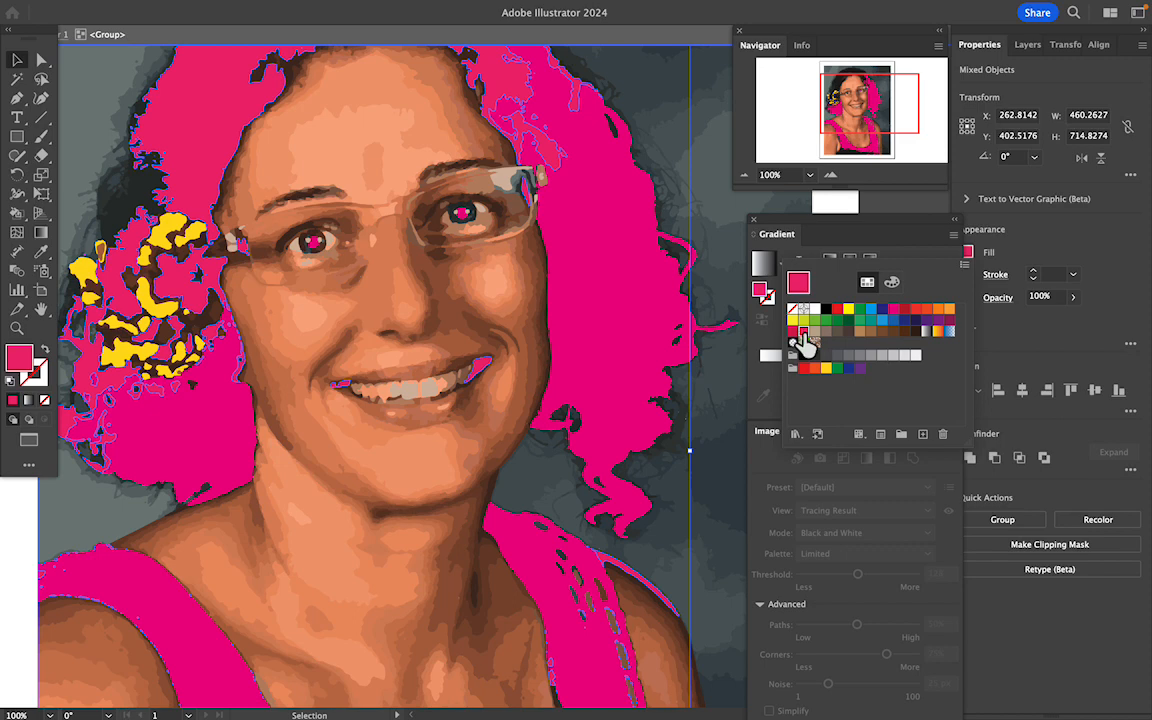
Edit the applied pink swatch, raising its black value to 45% to darken it to a deep maroon
double_click(802, 335)
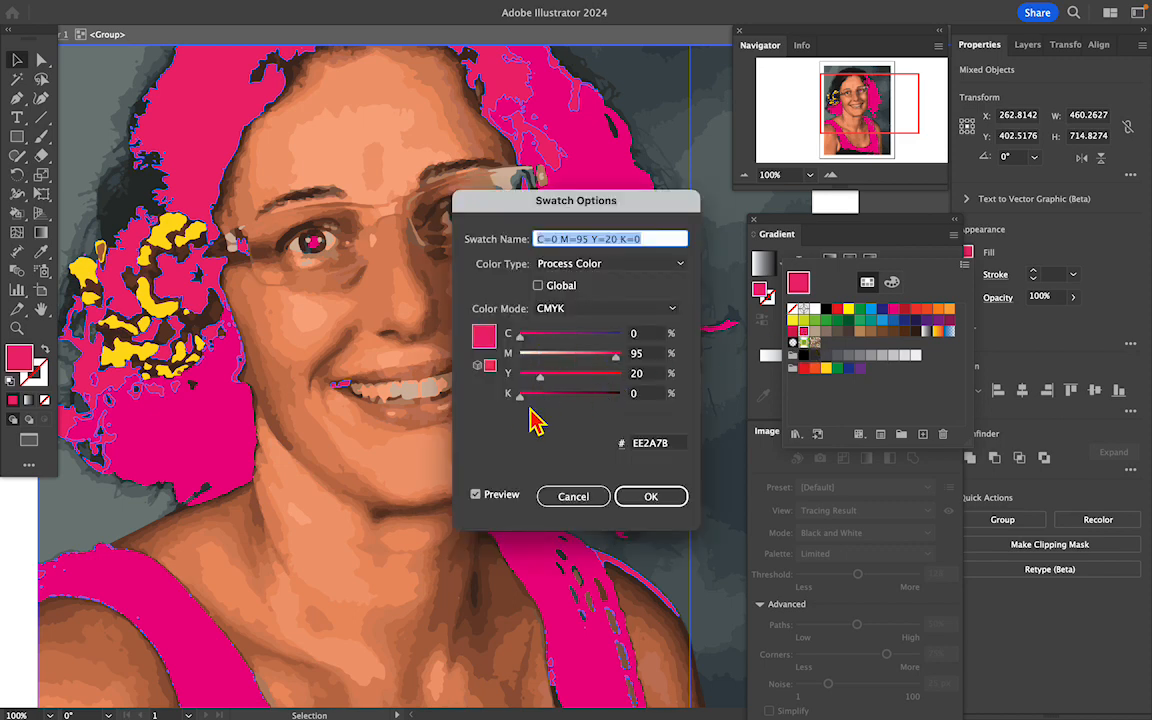
left_click_drag(524, 405, 573, 407)
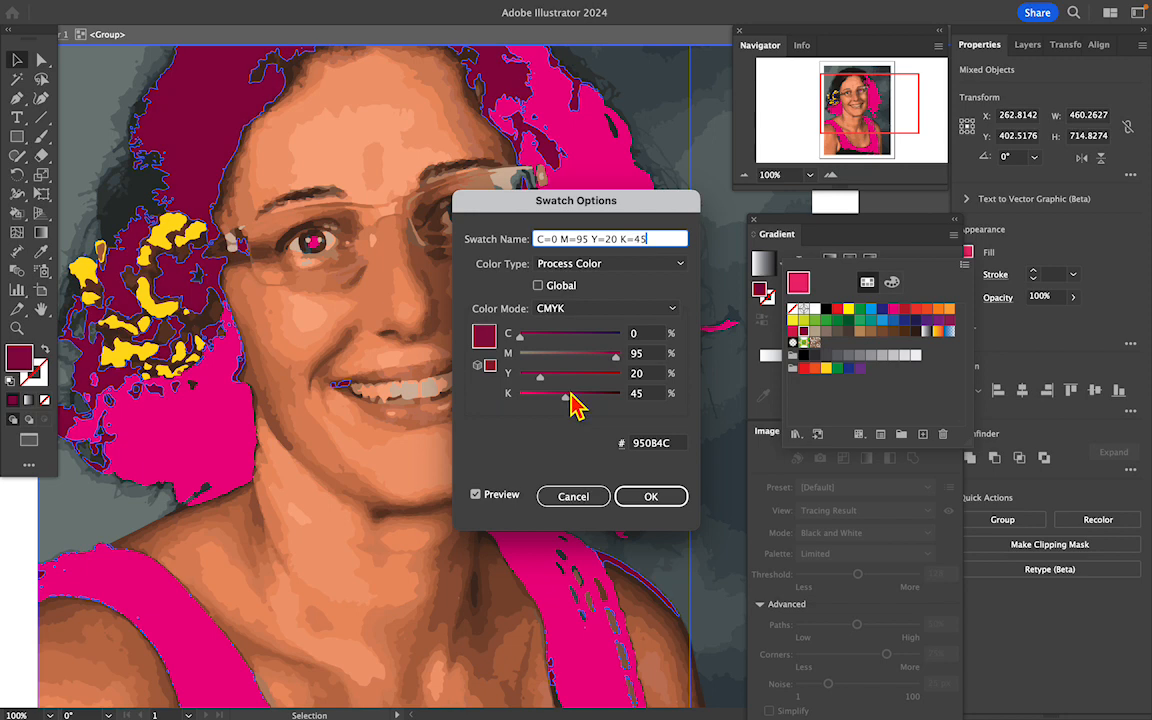
left_click(650, 500)
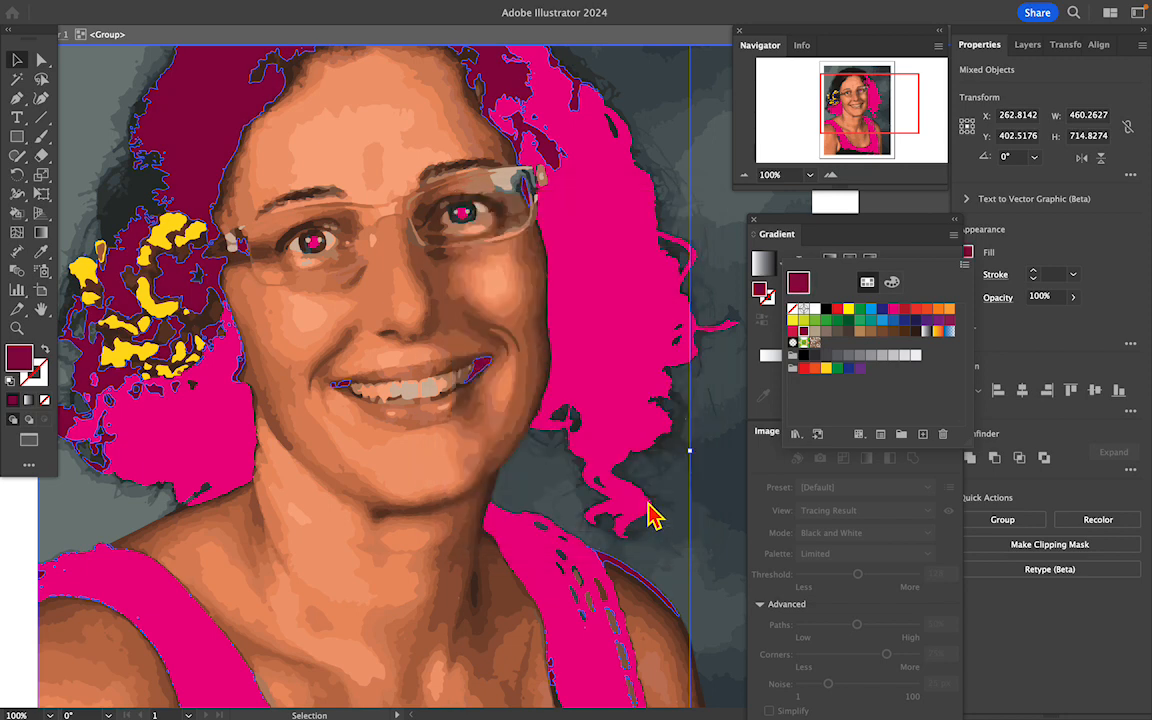
left_click(429, 618)
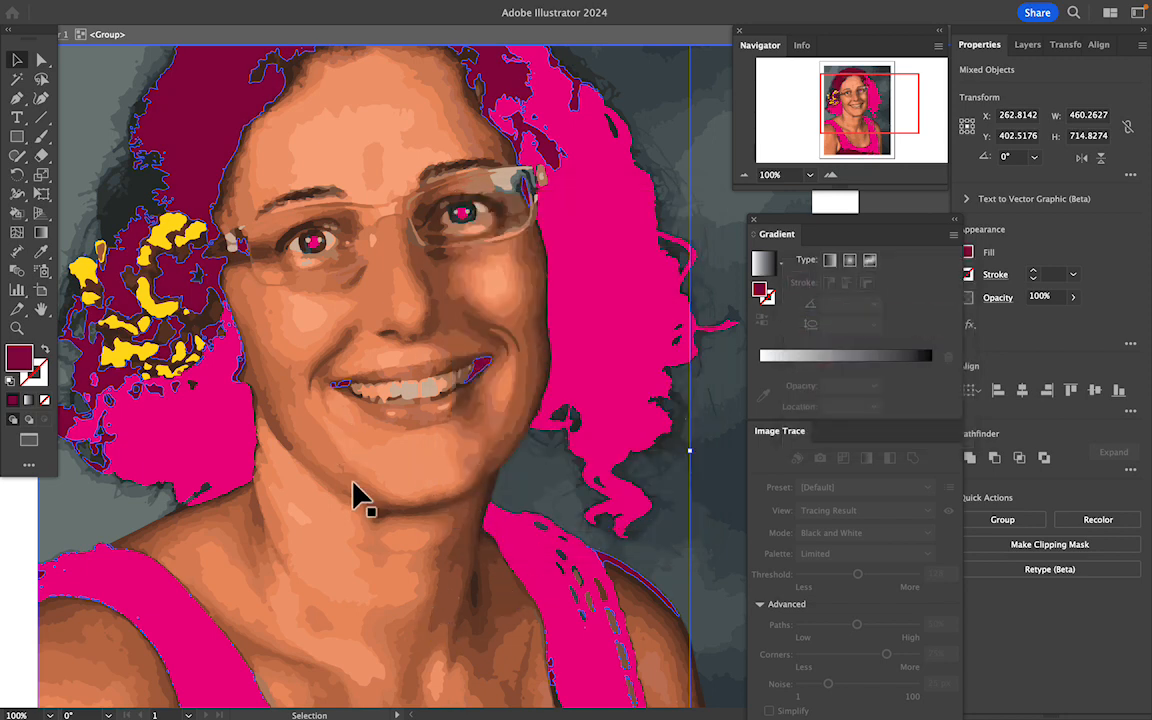
Bring the layer list back up and deselect all artwork with the whole portrait in view
scroll(358, 495, "up", 2)
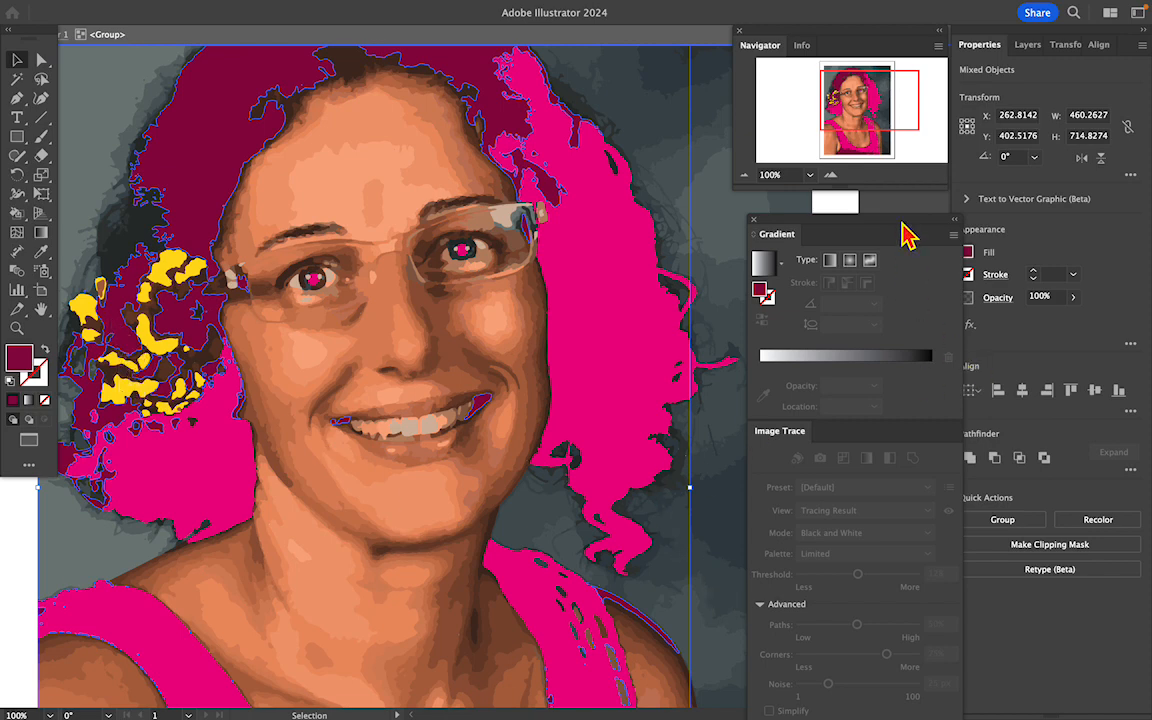
left_click_drag(903, 235, 862, 233)
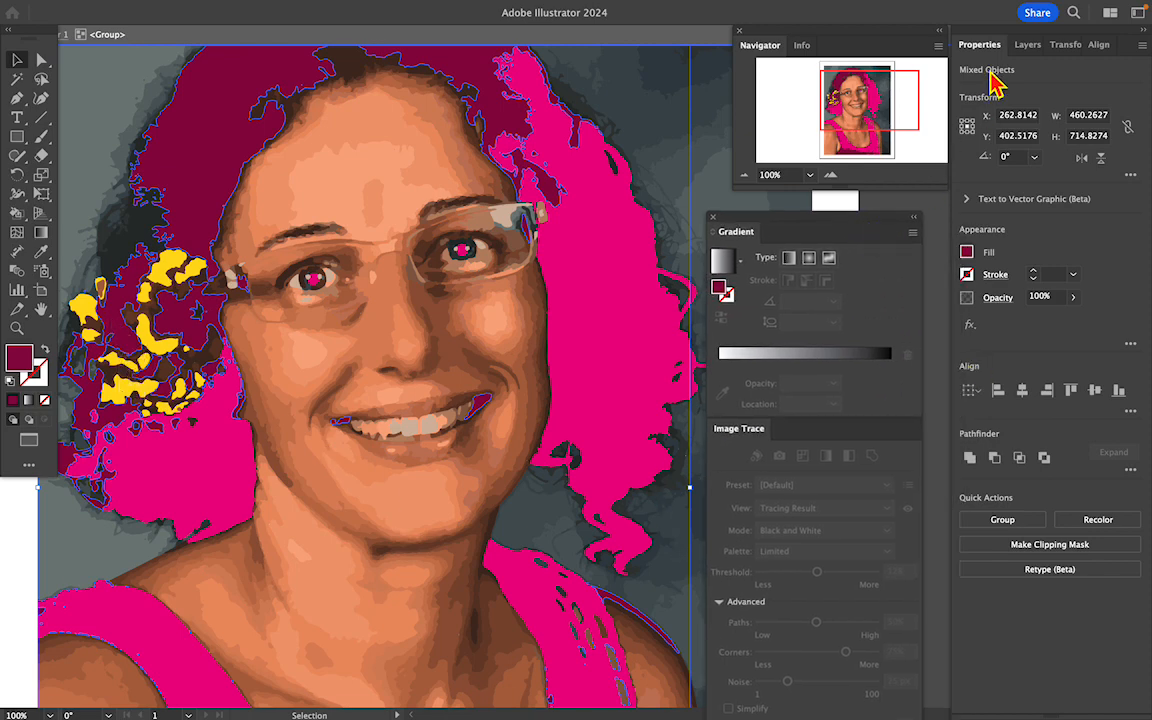
left_click(1027, 45)
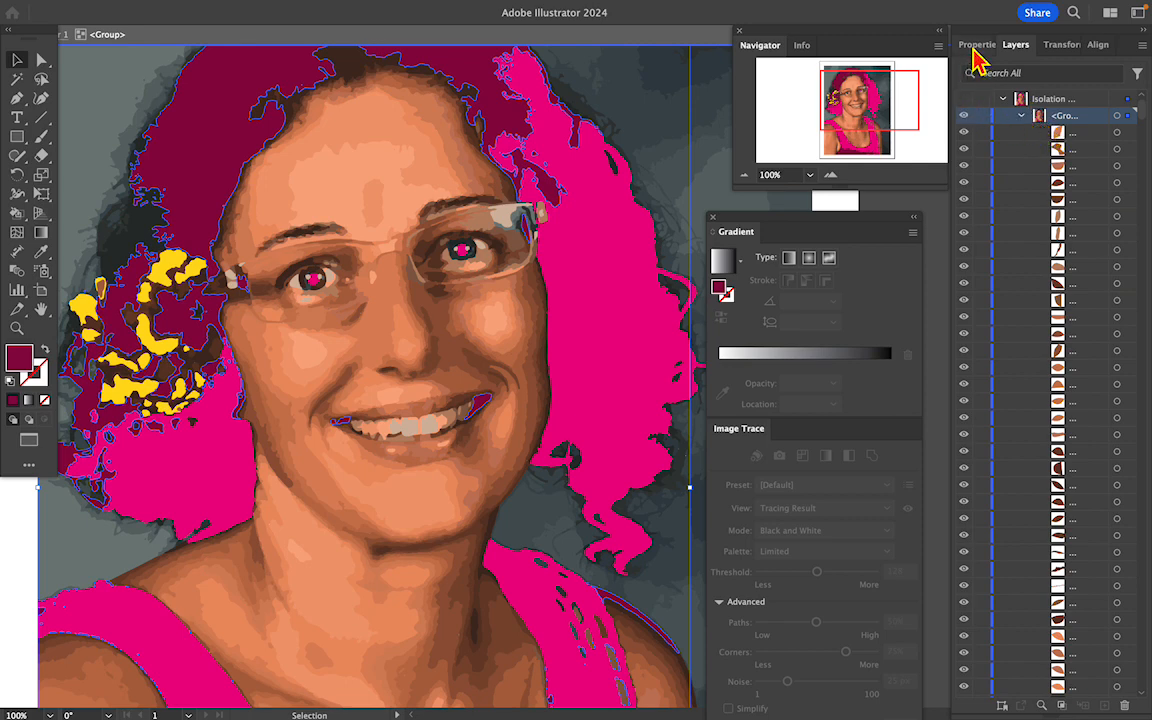
left_click(1089, 487)
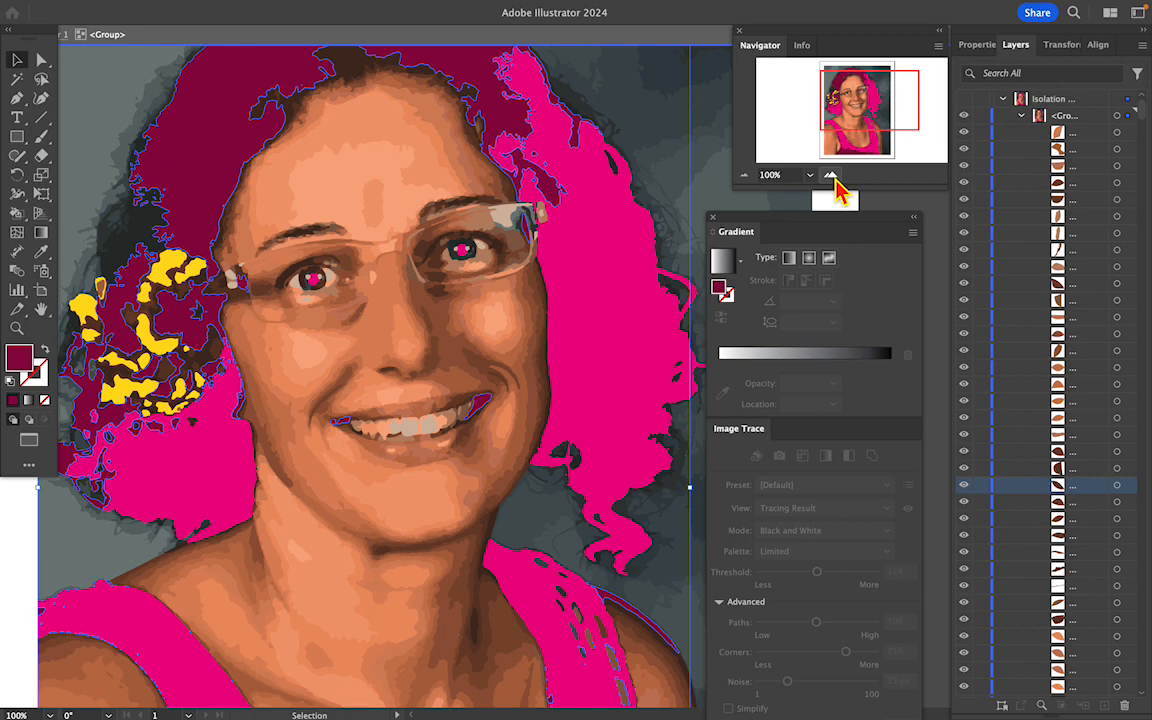
left_click(745, 176)
left_click(745, 176)
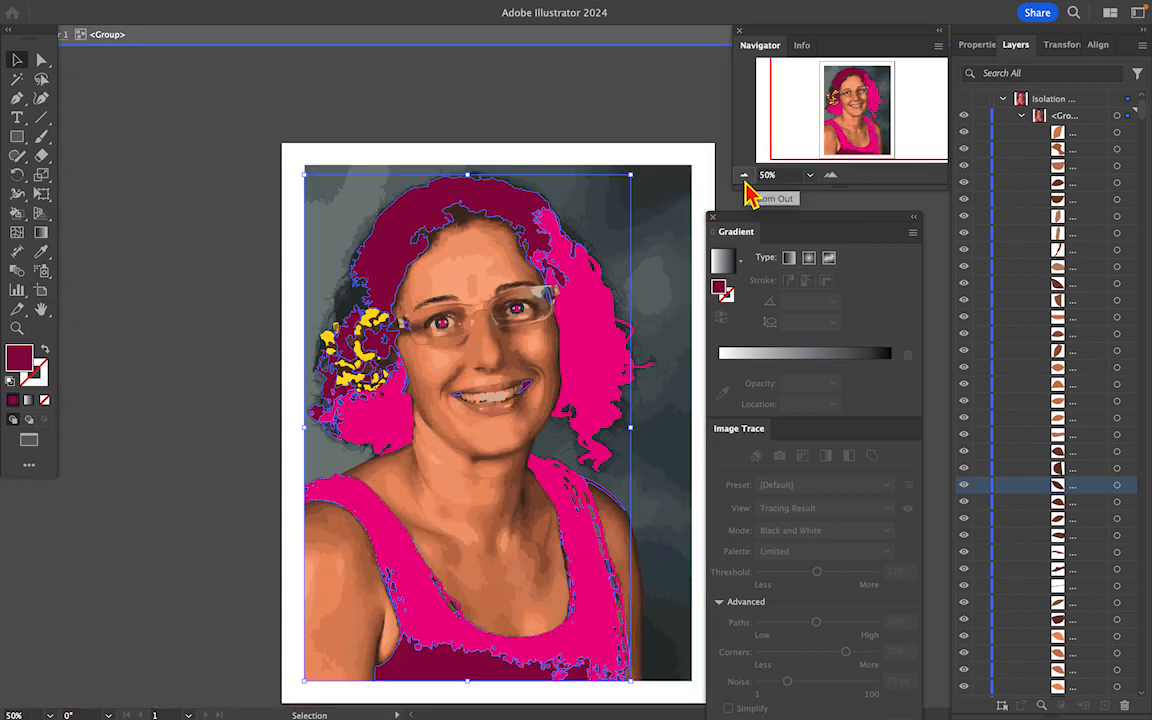
left_click(284, 10)
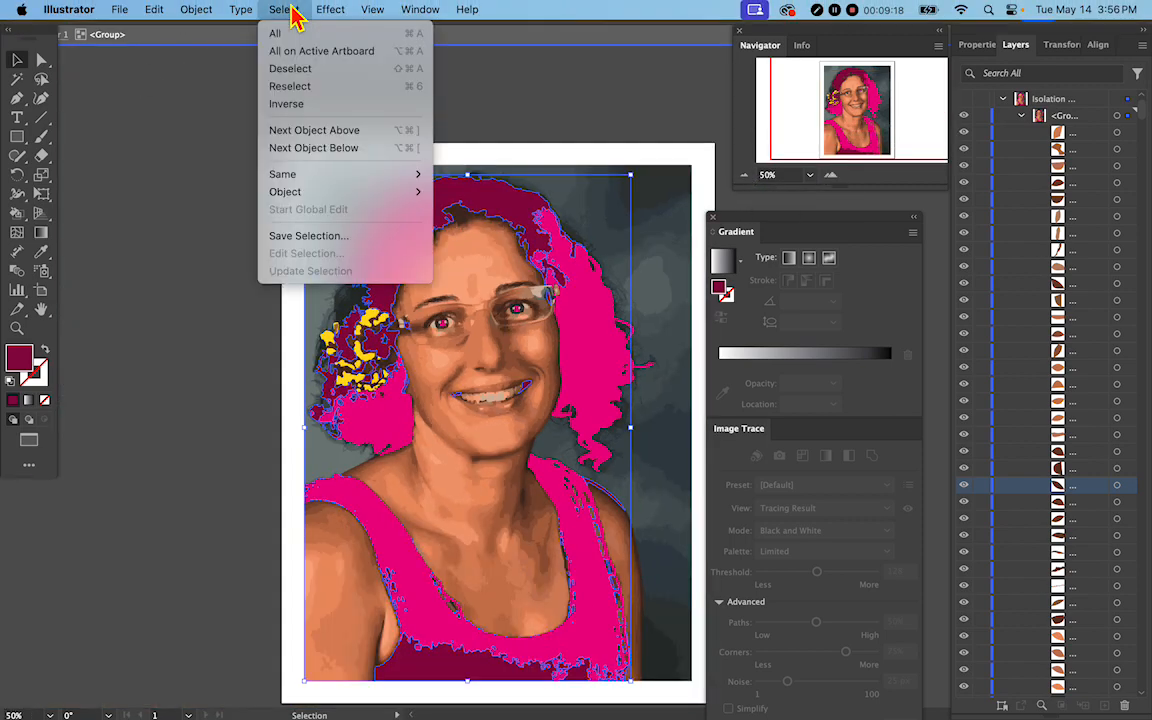
left_click(291, 69)
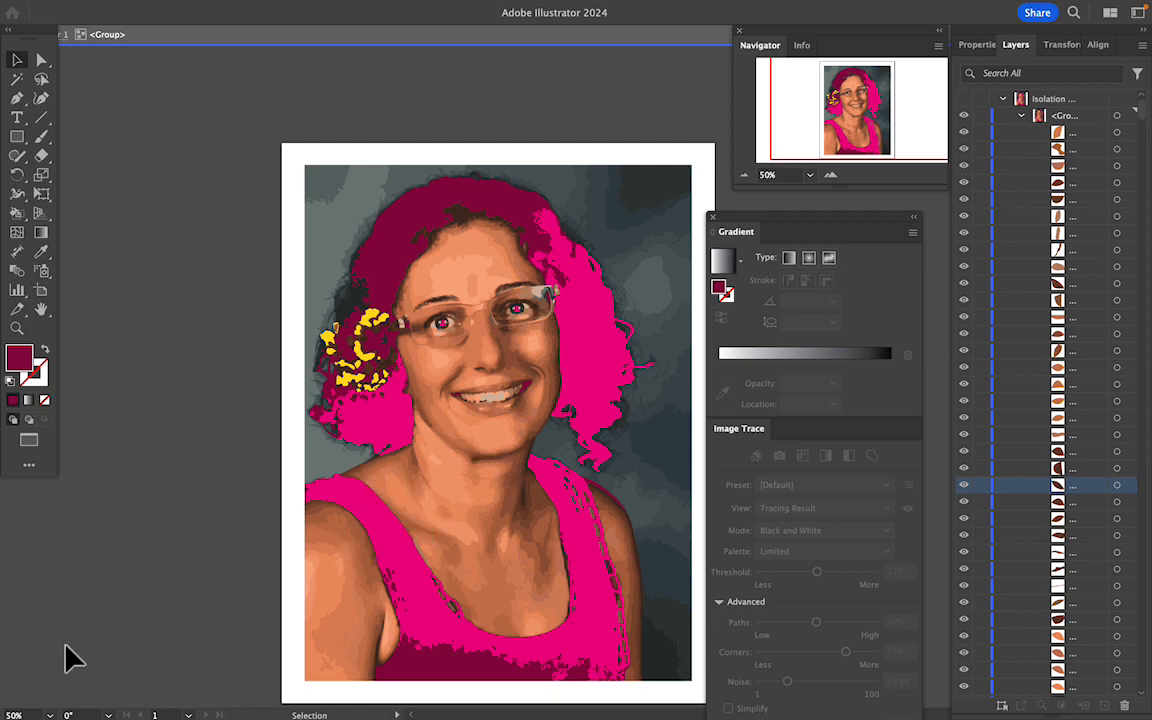
mouse_move(172, 700)
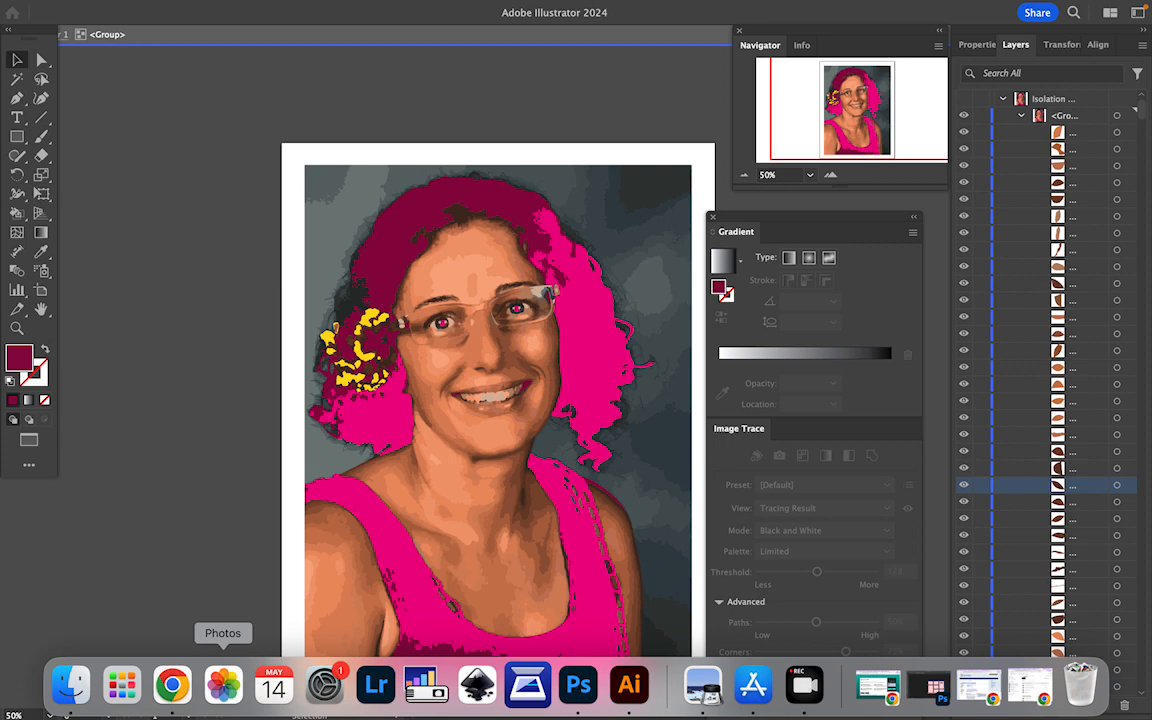
left_click(805, 688)
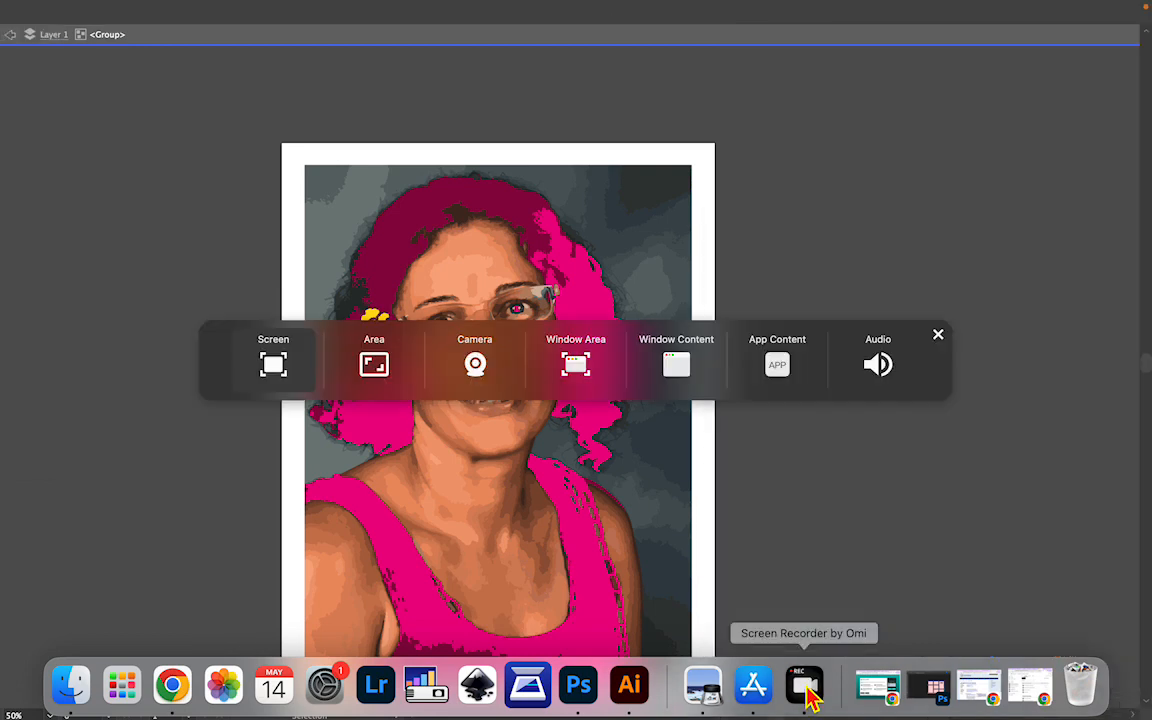